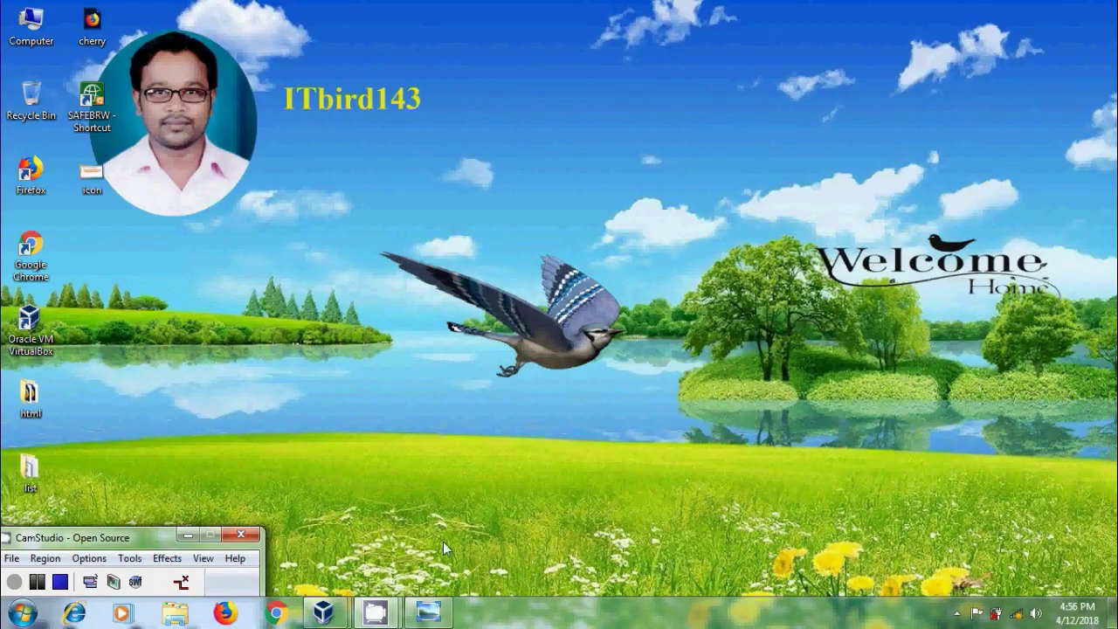
- Show the title image 'Change Default Folder Icon using Registry Editor in Windows 7' in Photo Viewer
{"action": "left_click", "coordinate": [428, 614]}
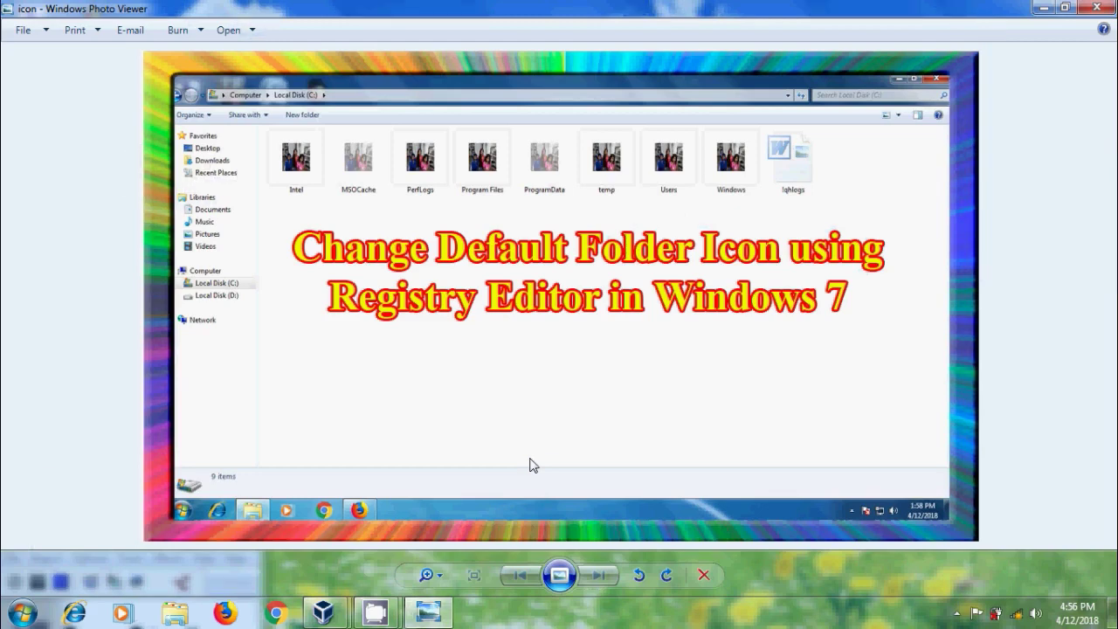
- Open Local Disk (C:) in Explorer, then run regedit from the Run box
{"action": "key", "text": "alt+Tab"}
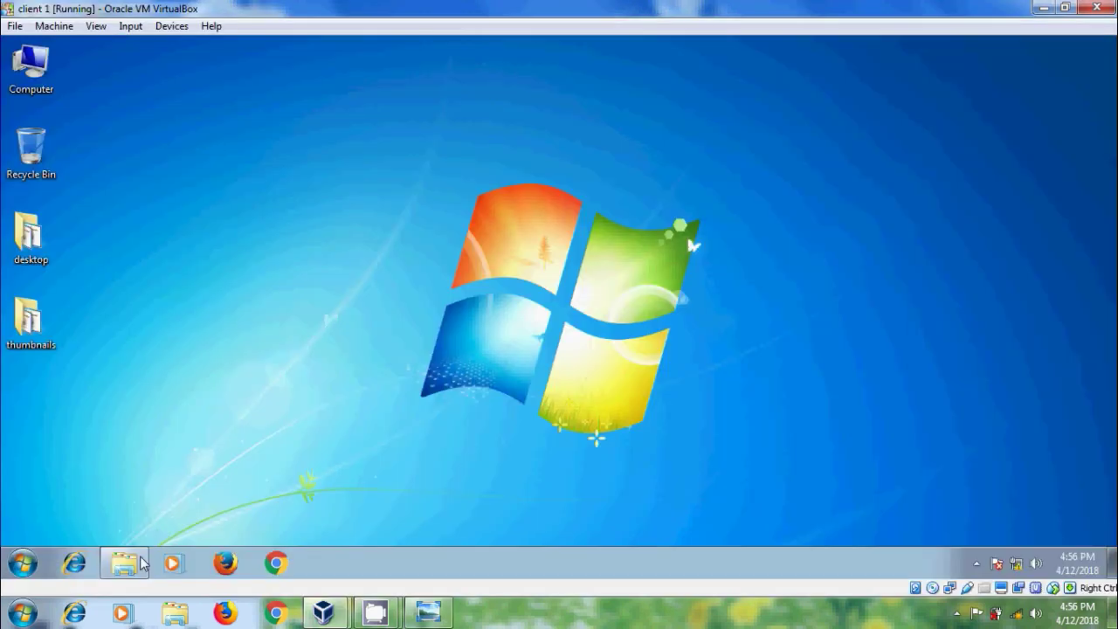
{"action": "left_click", "coordinate": [131, 564]}
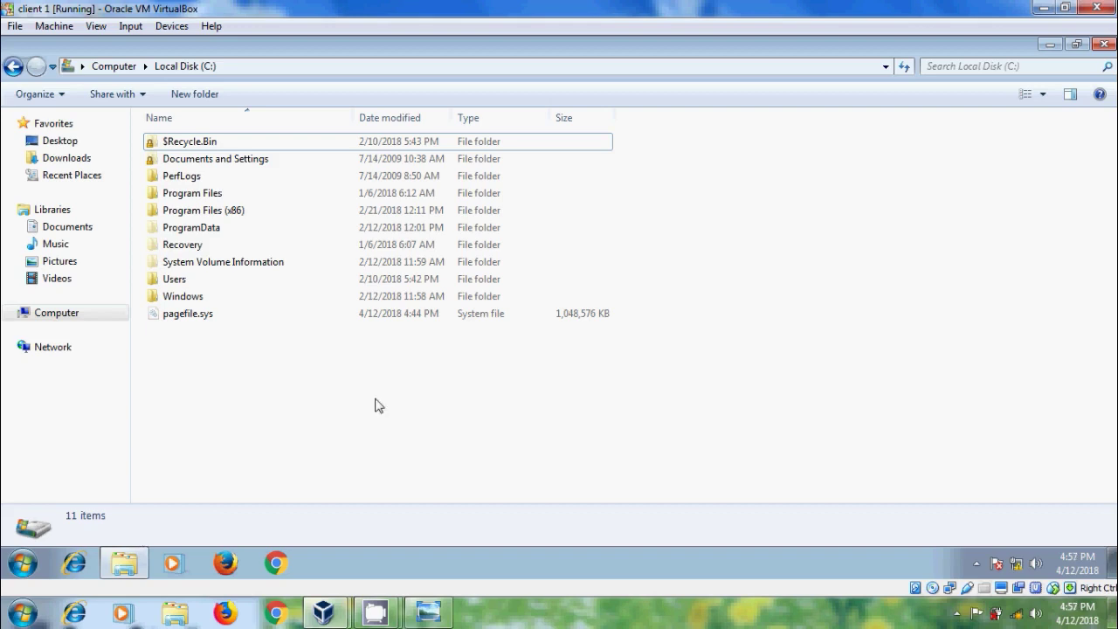
{"action": "key", "text": "super+r"}
{"action": "type", "text": "rege"}
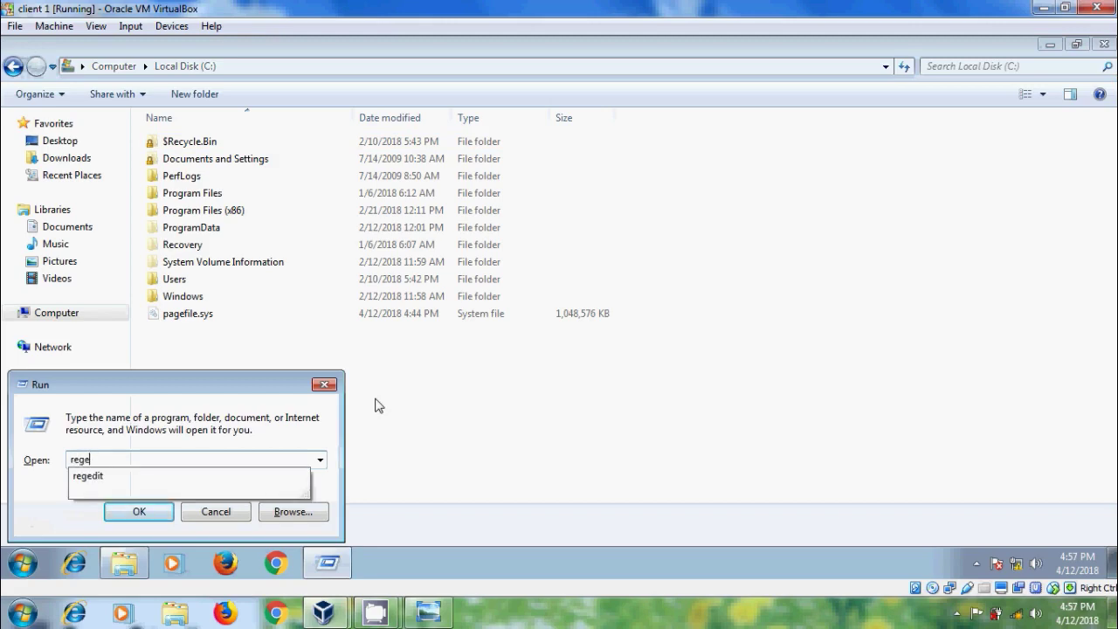
{"action": "type", "text": "dit"}
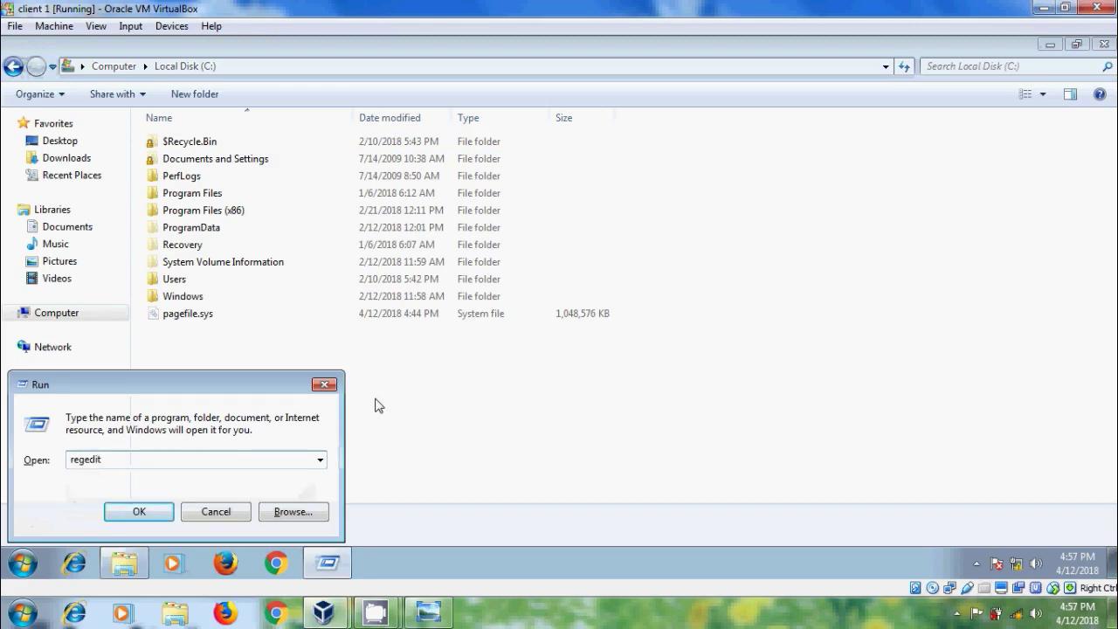
{"action": "key", "text": "Return"}
- Approve the admin prompt and navigate to HKLM\SOFTWARE\Microsoft\Windows\CurrentVersion\Explorer
{"action": "left_click", "coordinate": [281, 491]}
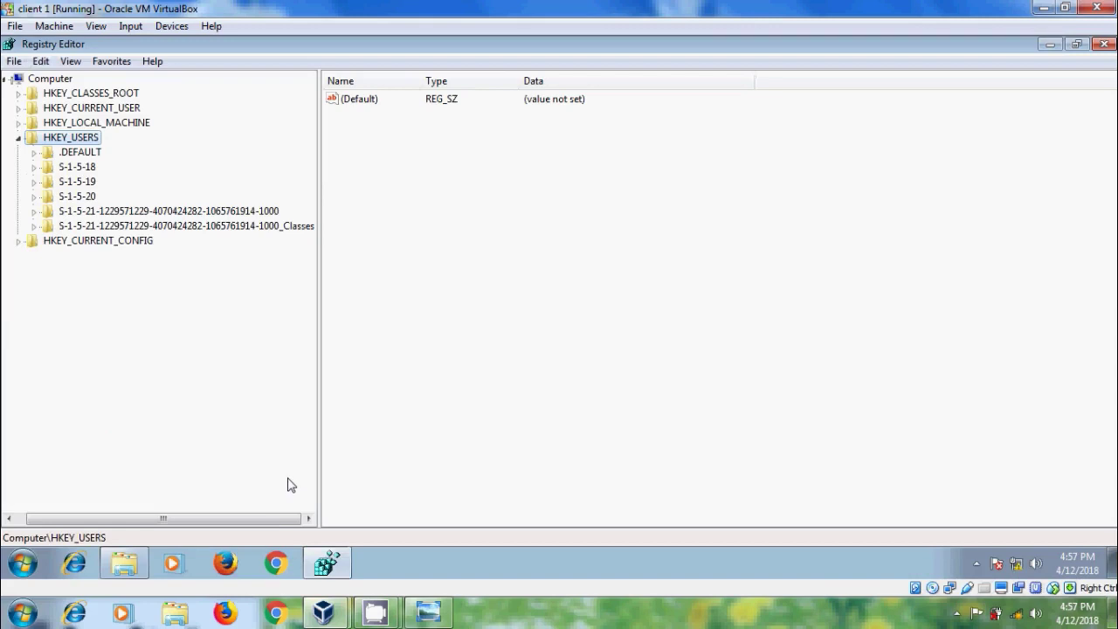
{"action": "left_click", "coordinate": [17, 138]}
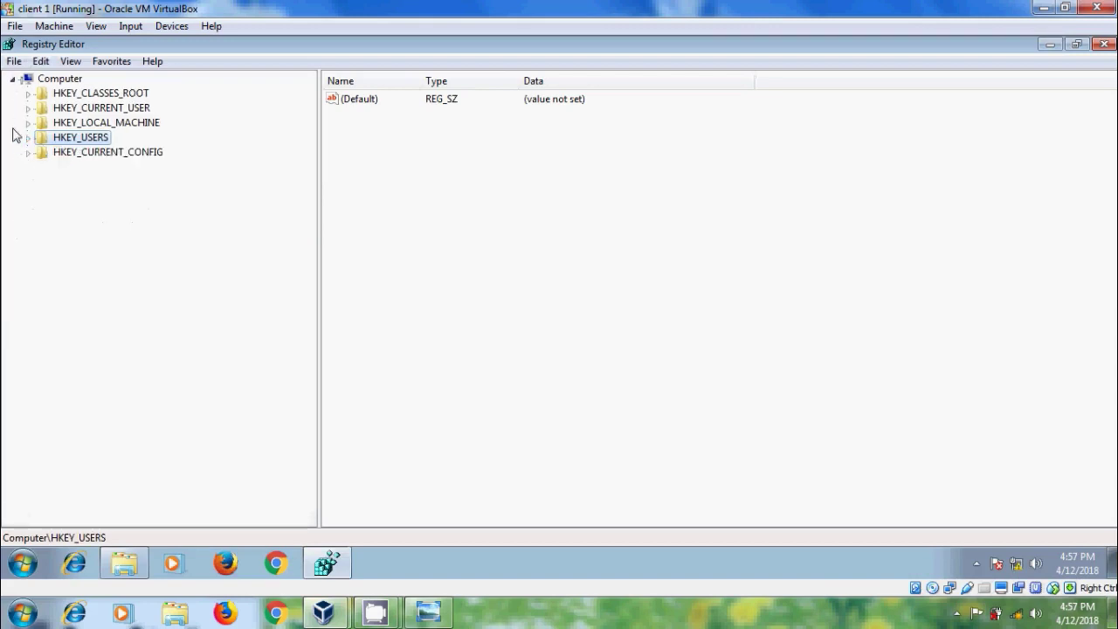
{"action": "left_click", "coordinate": [24, 123]}
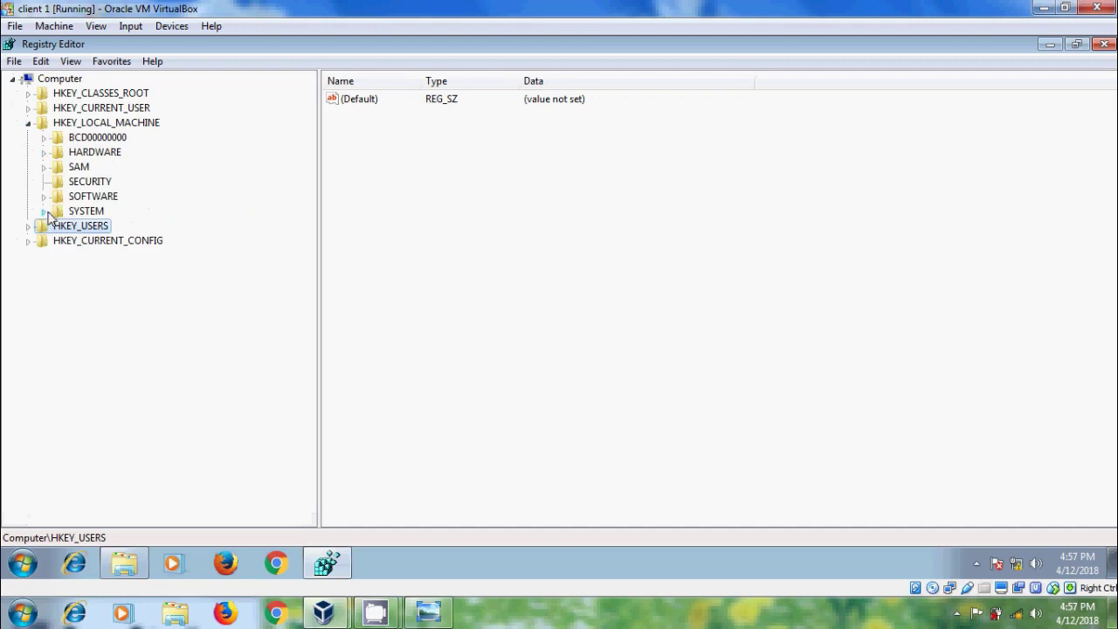
{"action": "left_click", "coordinate": [44, 196]}
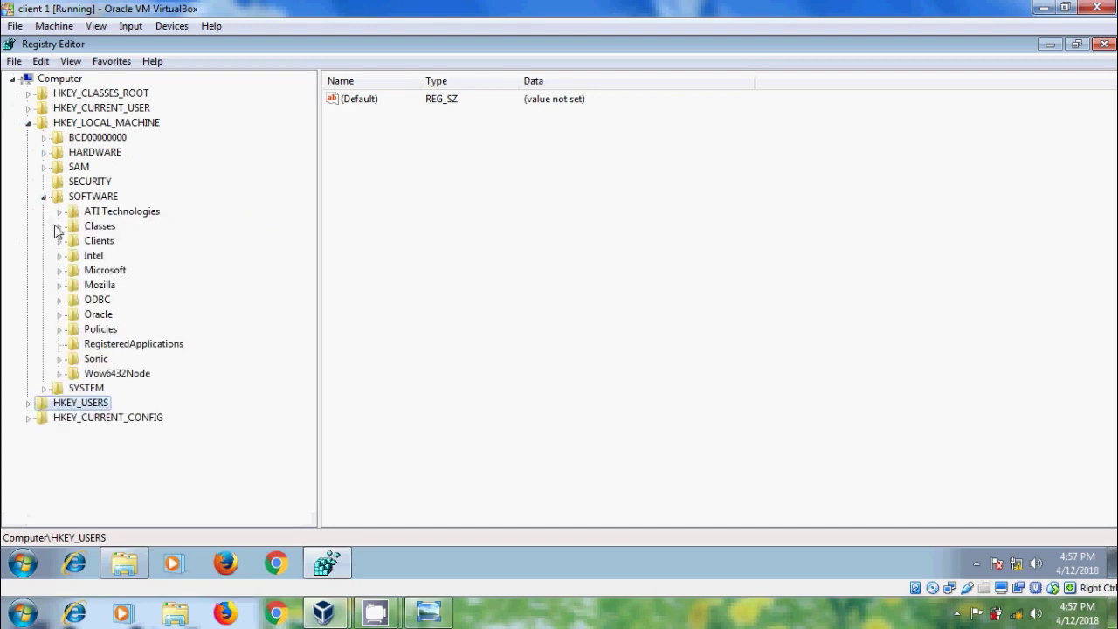
{"action": "left_click", "coordinate": [59, 271]}
{"action": "left_click_drag", "start_coordinate": [310, 169], "coordinate": [282, 434]}
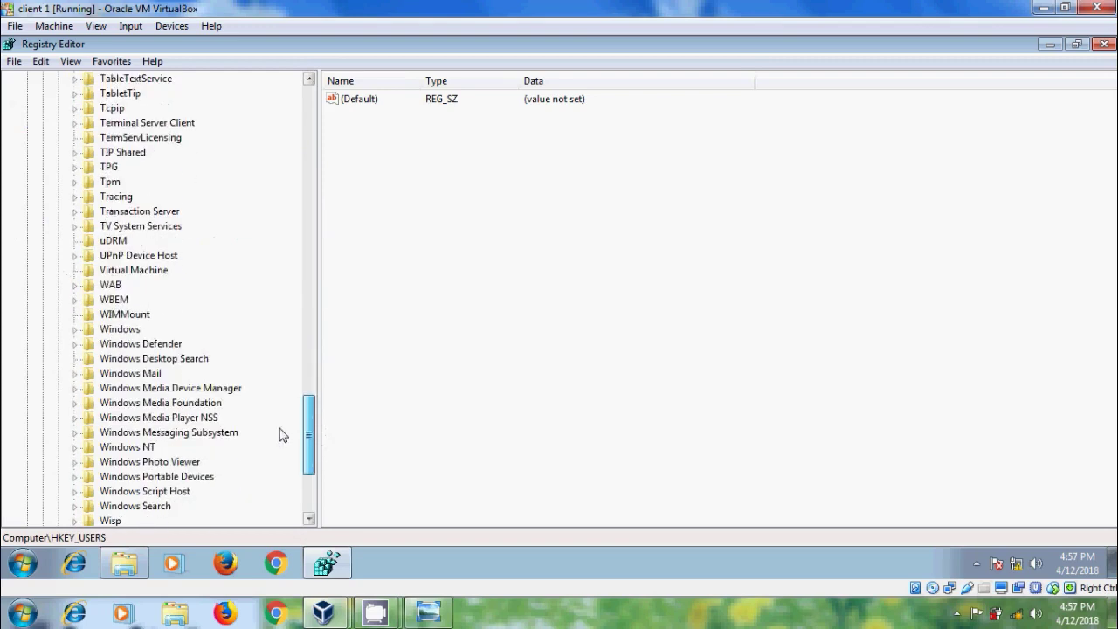
{"action": "left_click", "coordinate": [76, 329]}
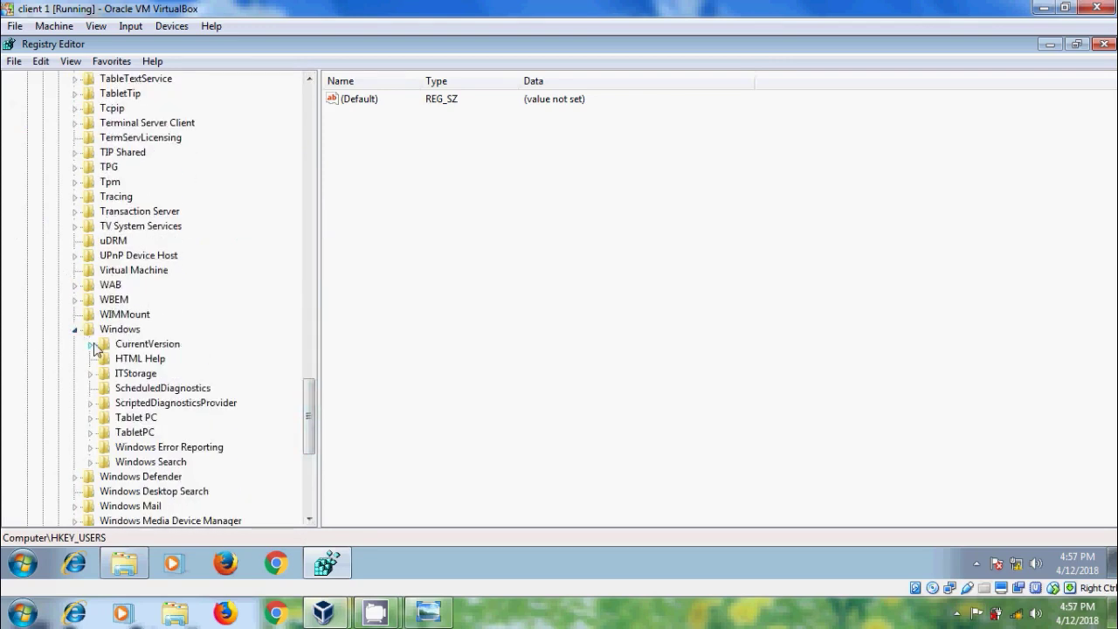
{"action": "left_click", "coordinate": [90, 344]}
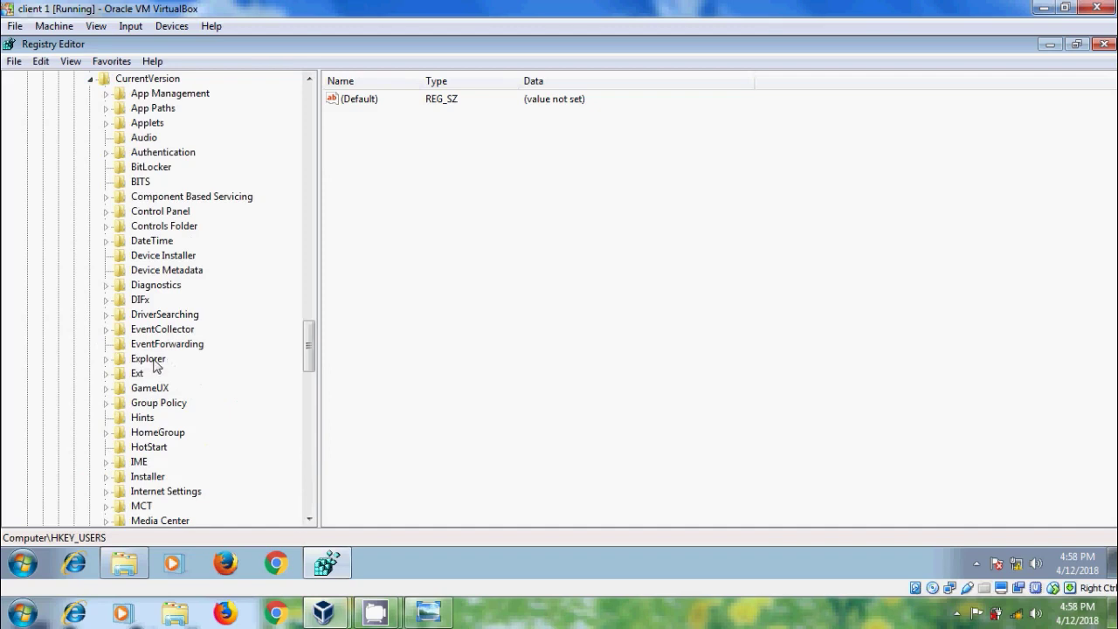
{"action": "left_click", "coordinate": [145, 359]}
{"action": "left_click", "coordinate": [106, 359]}
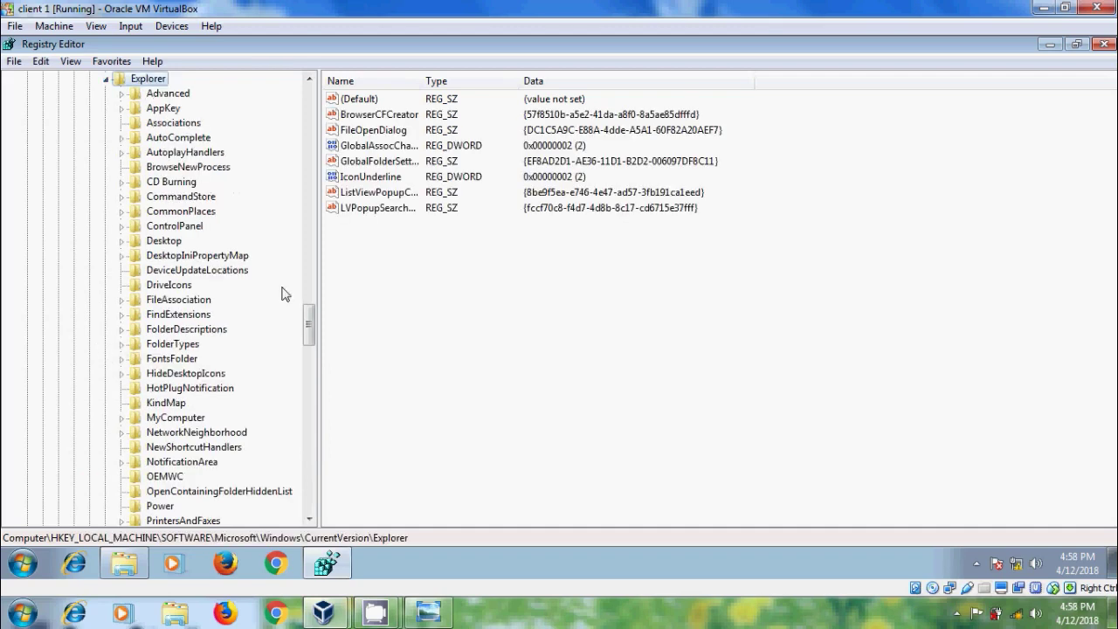
- Create a new key named 'Shell Icons' under Explorer
{"action": "right_click", "coordinate": [157, 82]}
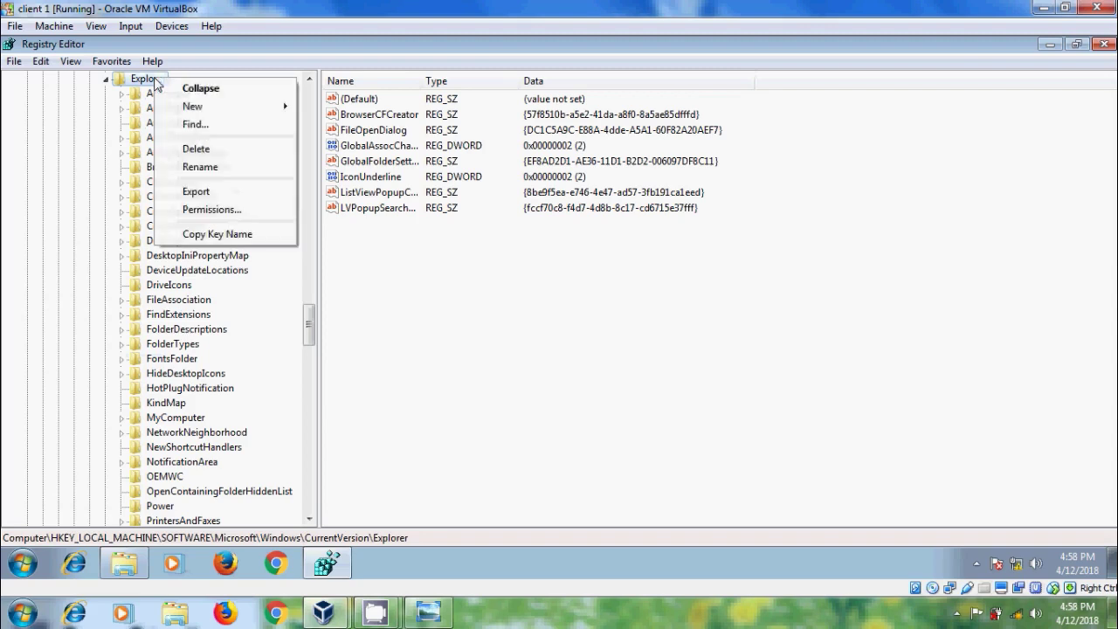
{"action": "mouse_move", "coordinate": [256, 114]}
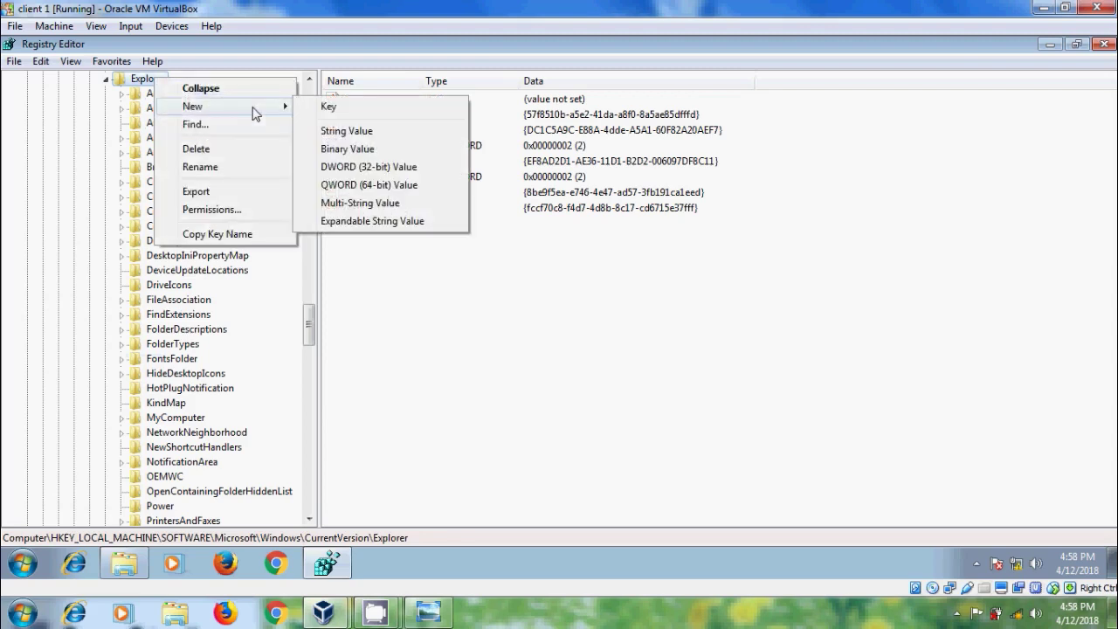
{"action": "left_click", "coordinate": [329, 109]}
{"action": "type", "text": "S"}
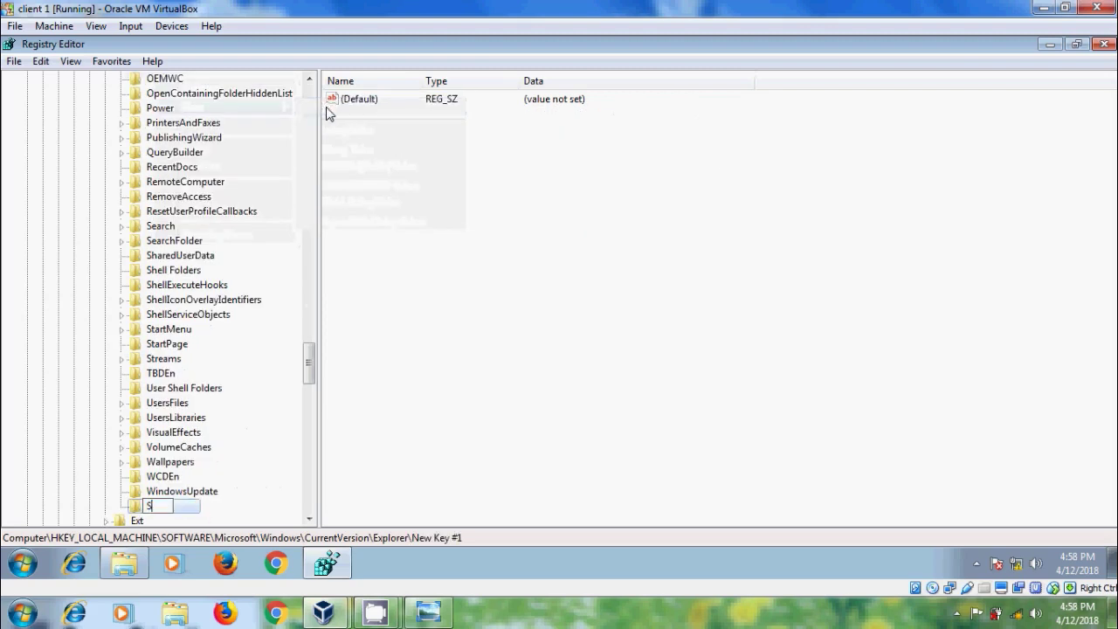
{"action": "type", "text": "he"}
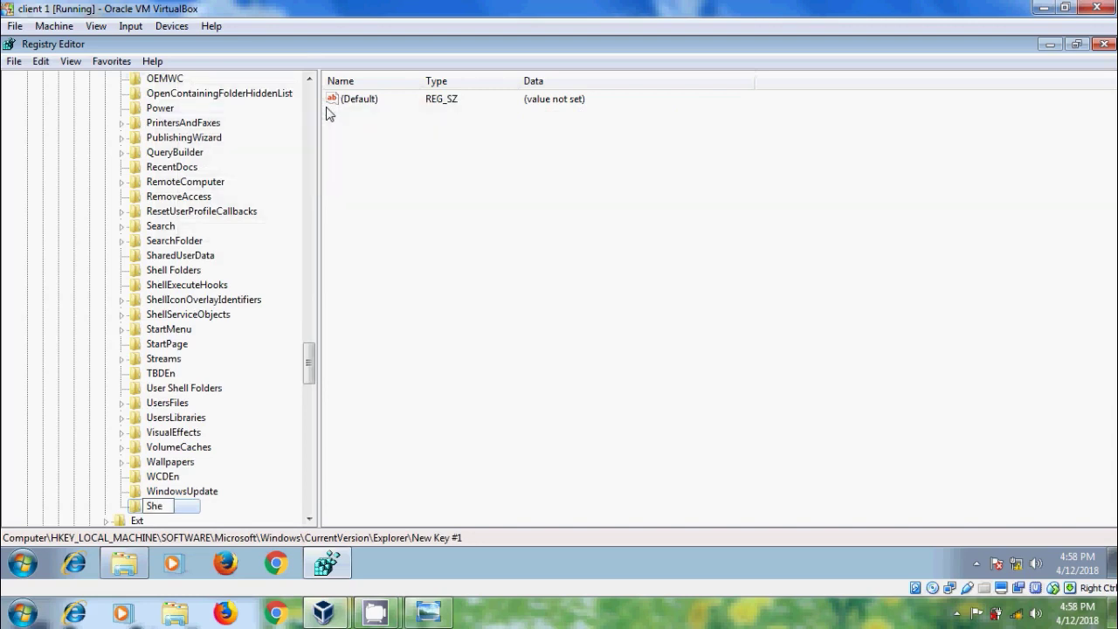
{"action": "type", "text": "ll Icons"}
{"action": "key", "text": "Return"}
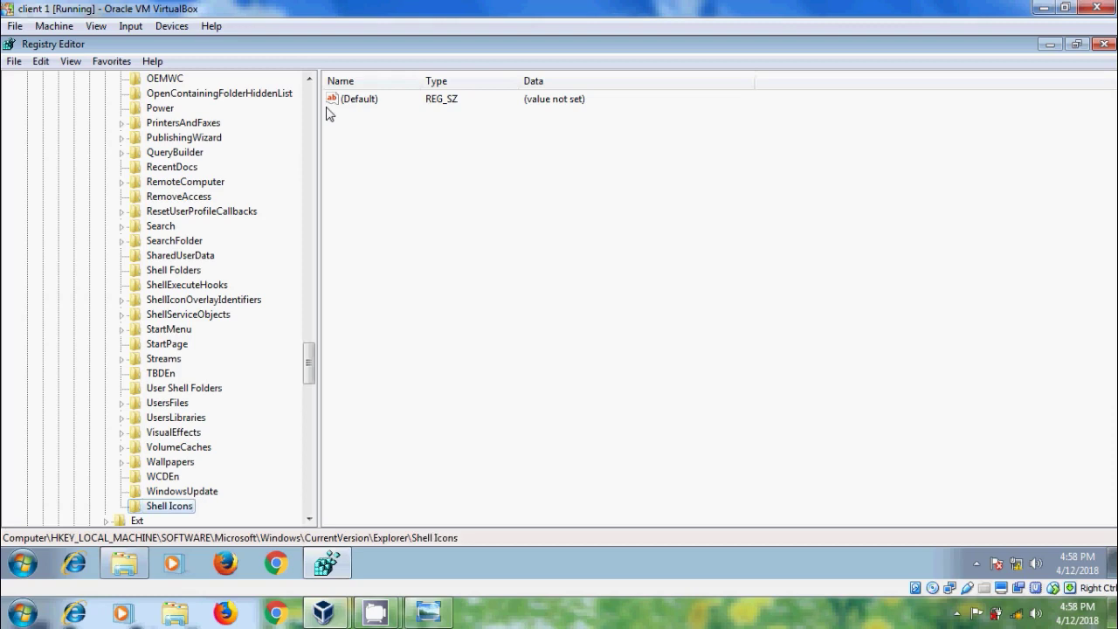
- Add a string value named '3' to Shell Icons and start editing its data
{"action": "right_click", "coordinate": [417, 194]}
{"action": "mouse_move", "coordinate": [454, 199]}
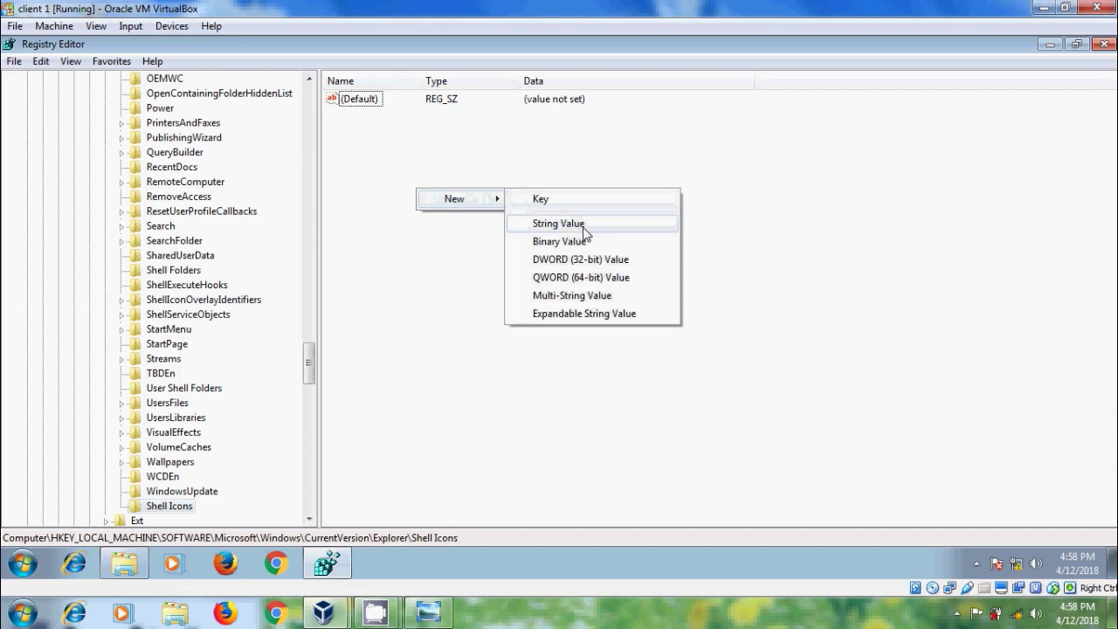
{"action": "left_click", "coordinate": [581, 226]}
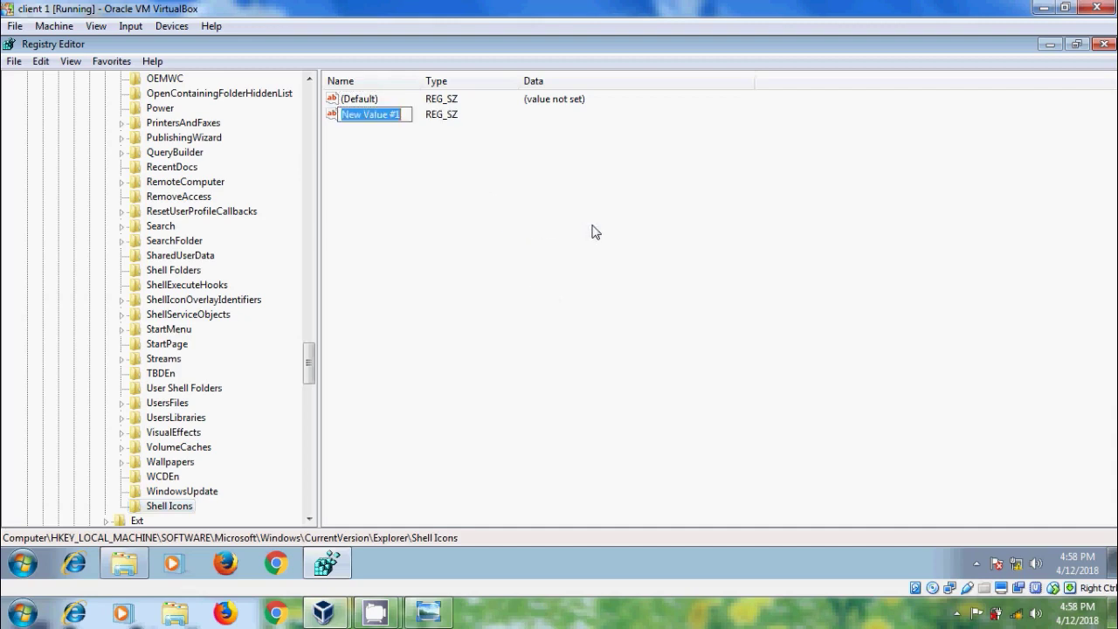
{"action": "type", "text": "3"}
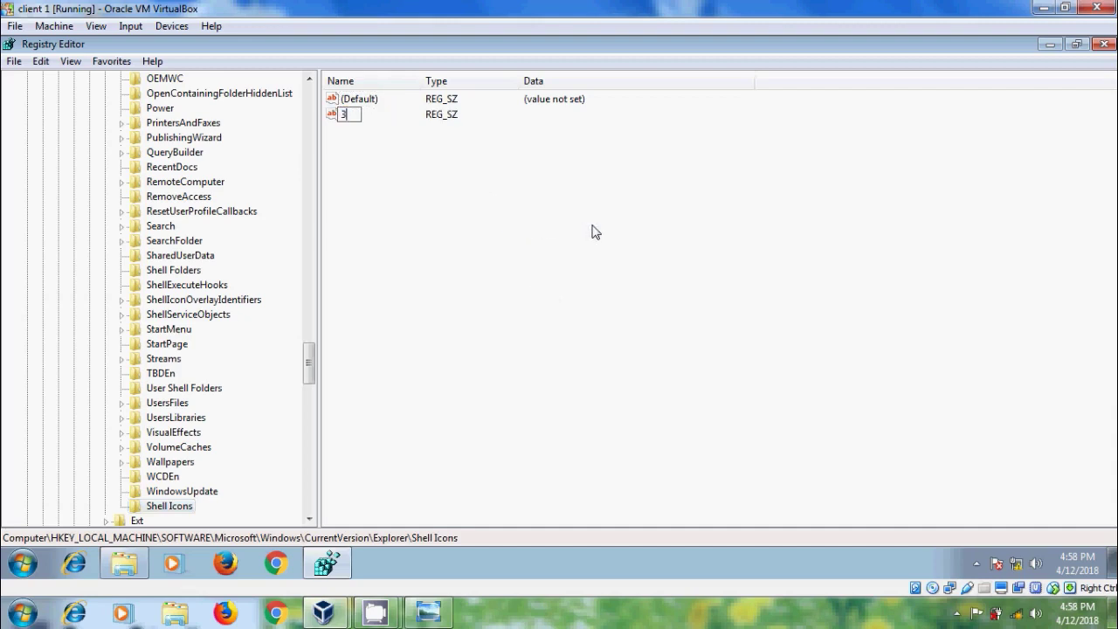
{"action": "key", "text": "Return"}
{"action": "key", "text": "Return"}
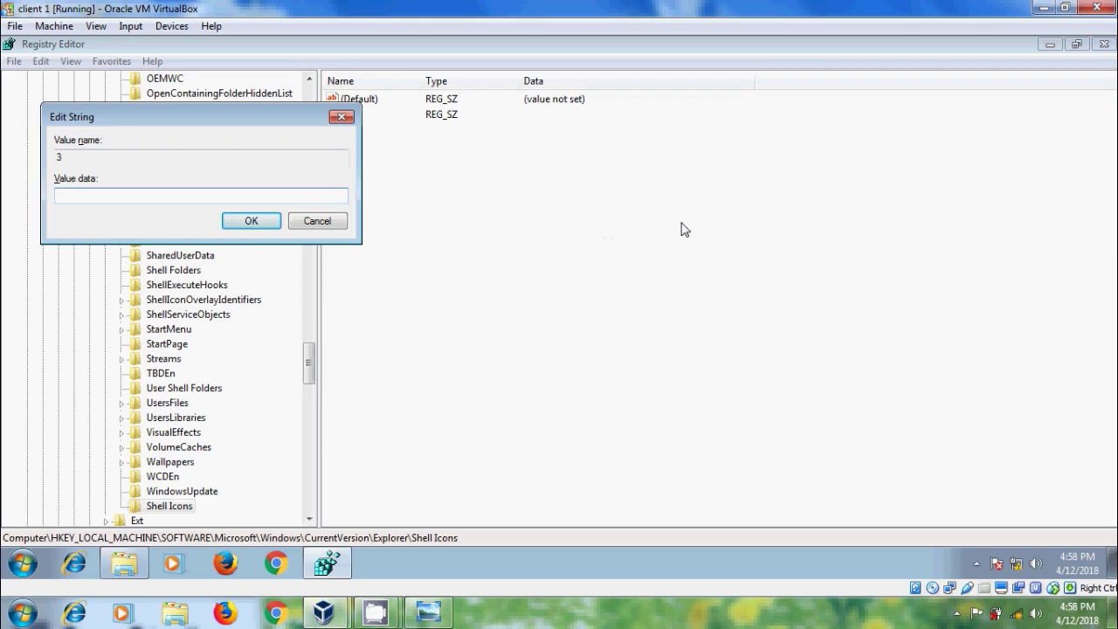
- Browse to the Icons folder on New Volume (E:)
{"action": "left_click", "coordinate": [124, 564]}
{"action": "left_click", "coordinate": [51, 313]}
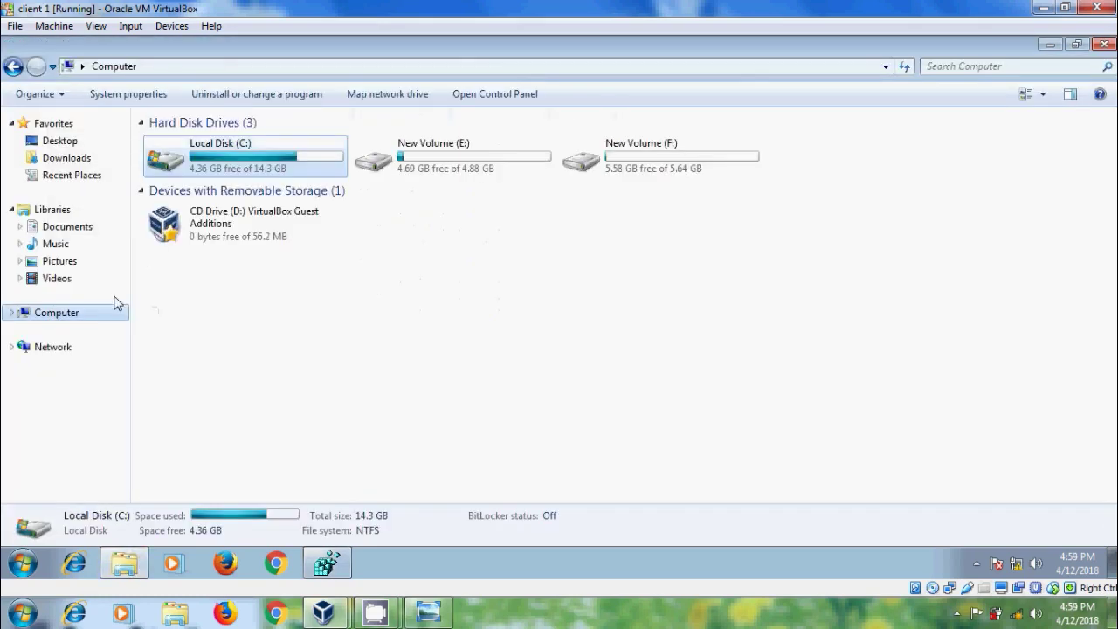
{"action": "double_click", "coordinate": [427, 160]}
{"action": "double_click", "coordinate": [282, 175]}
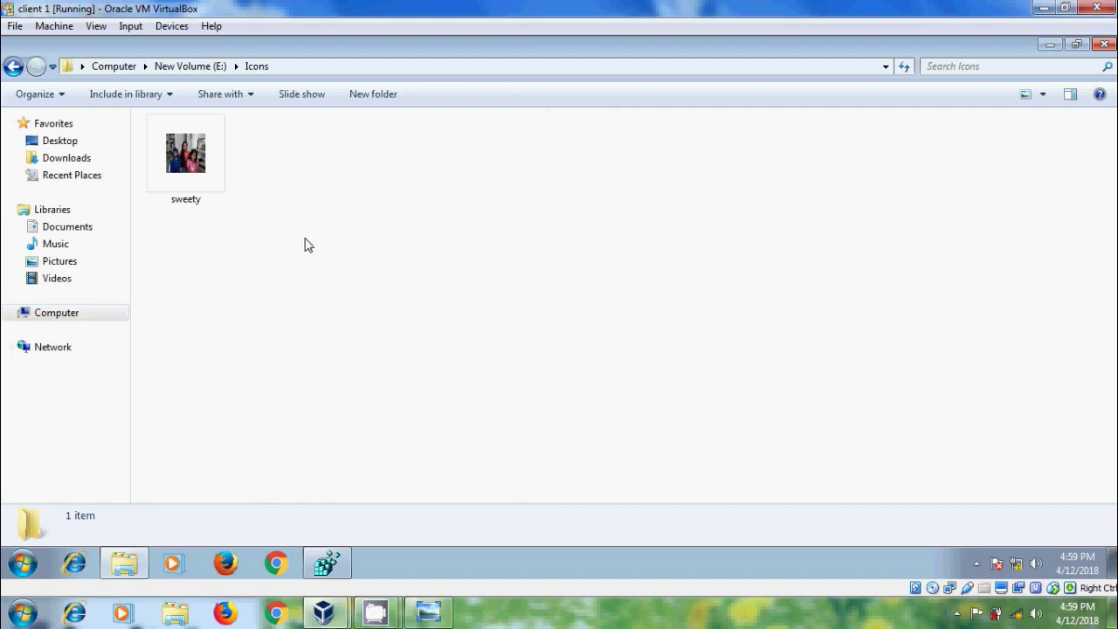
- Check the sweety icon file's properties and select the E:\Icons address path
{"action": "left_click", "coordinate": [177, 189]}
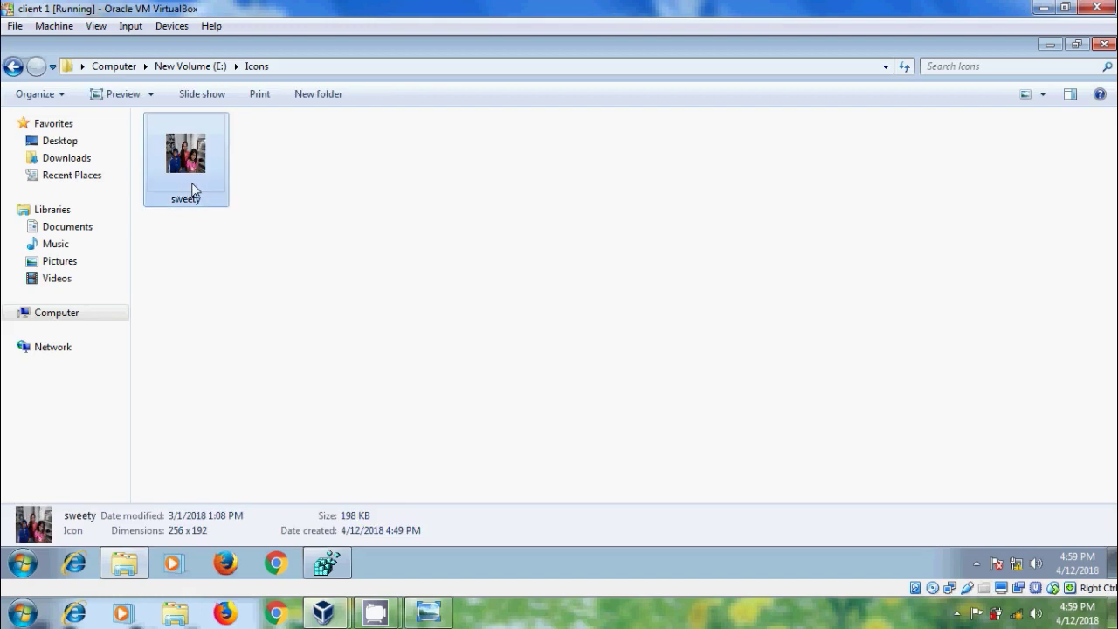
{"action": "right_click", "coordinate": [193, 183]}
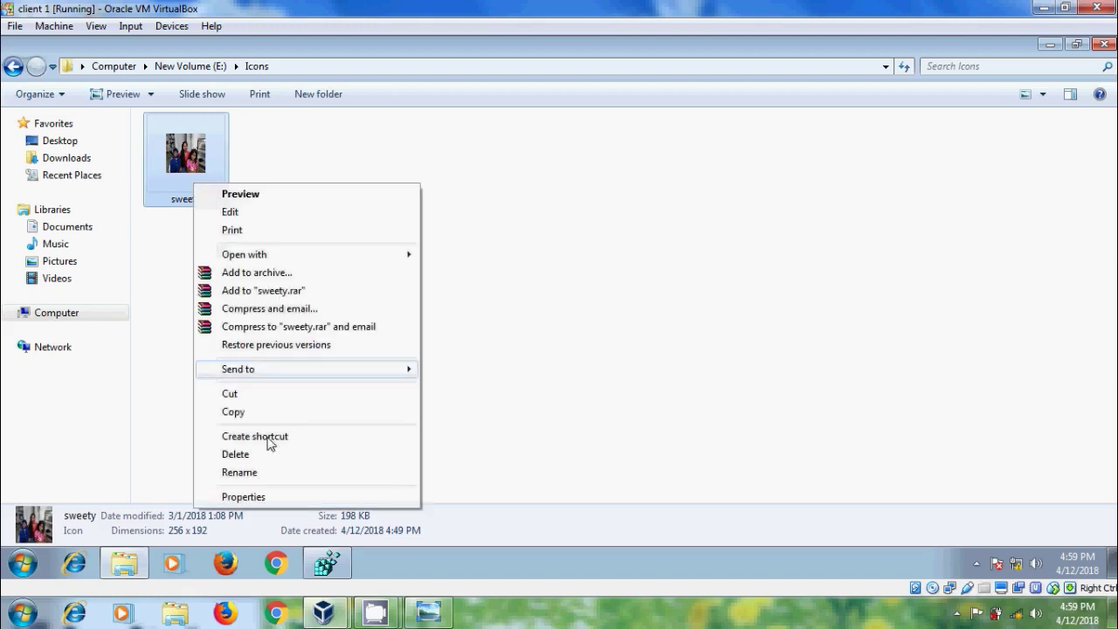
{"action": "left_click", "coordinate": [269, 496]}
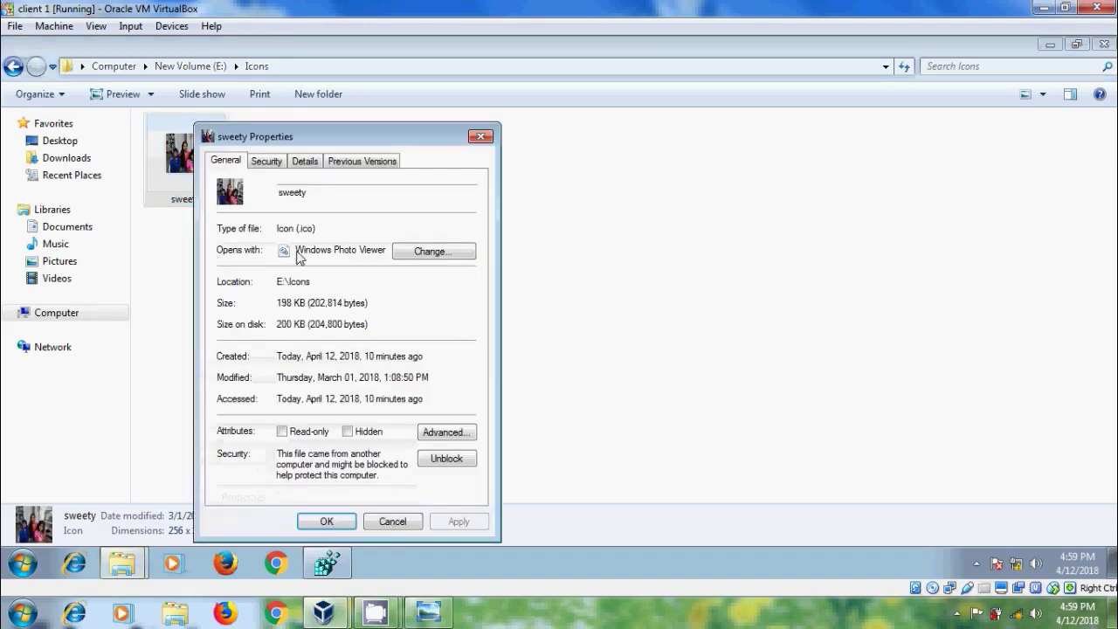
{"action": "left_click", "coordinate": [481, 136]}
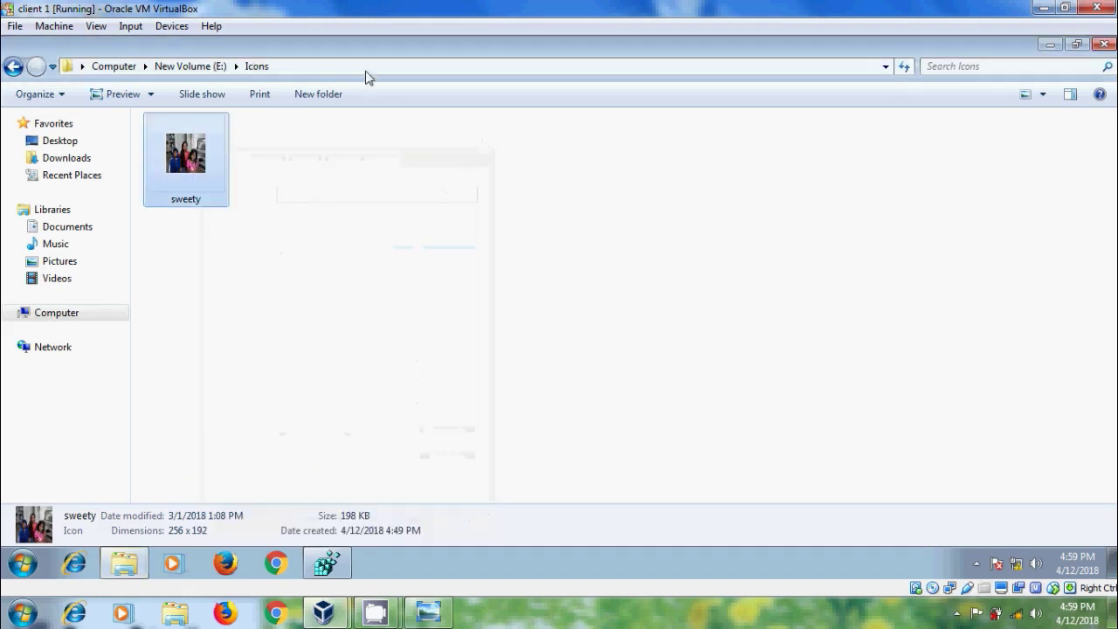
{"action": "left_click", "coordinate": [367, 68]}
{"action": "key", "text": "ctrl+c"}
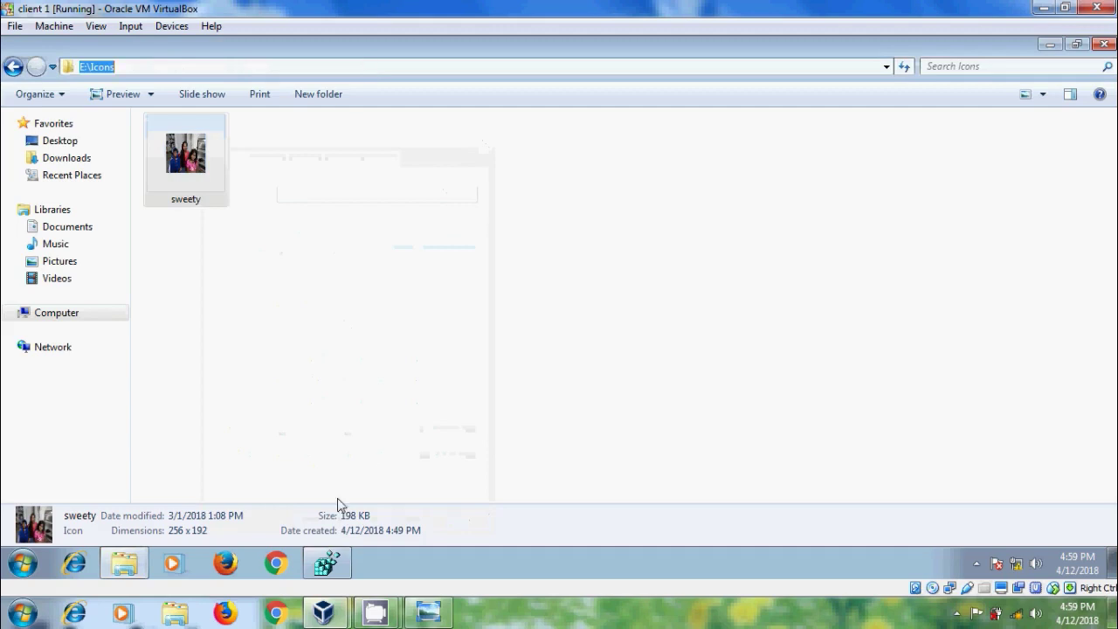
- Enter E:\Icons\sweety.ico as value 3's data by pasting the folder path and adding the file name
{"action": "left_click", "coordinate": [325, 564]}
{"action": "left_click", "coordinate": [136, 199]}
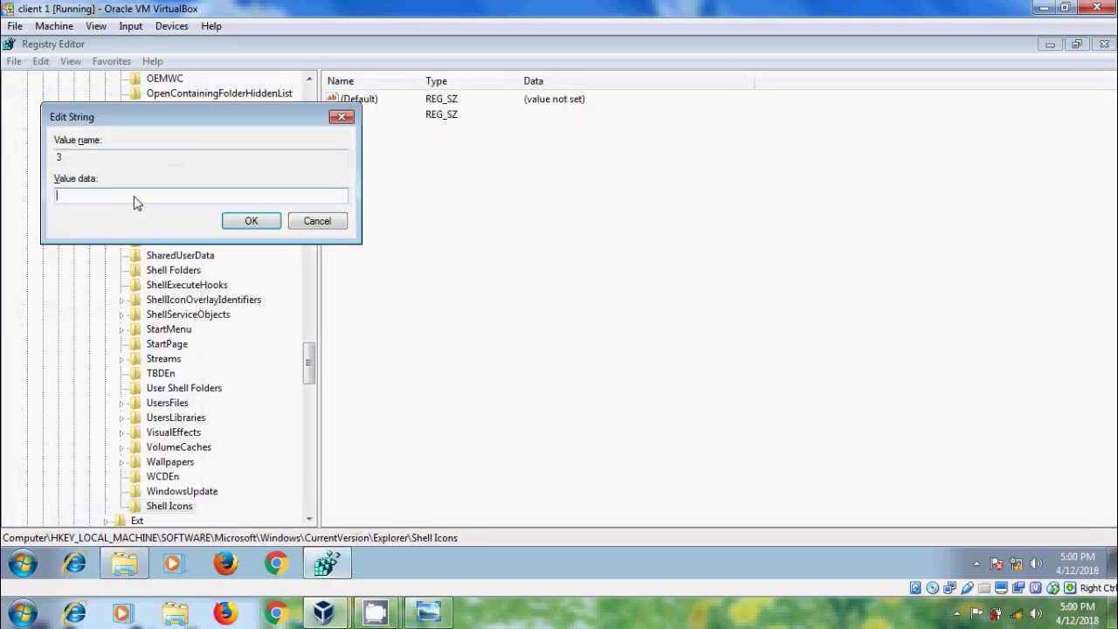
{"action": "key", "text": "ctrl+v"}
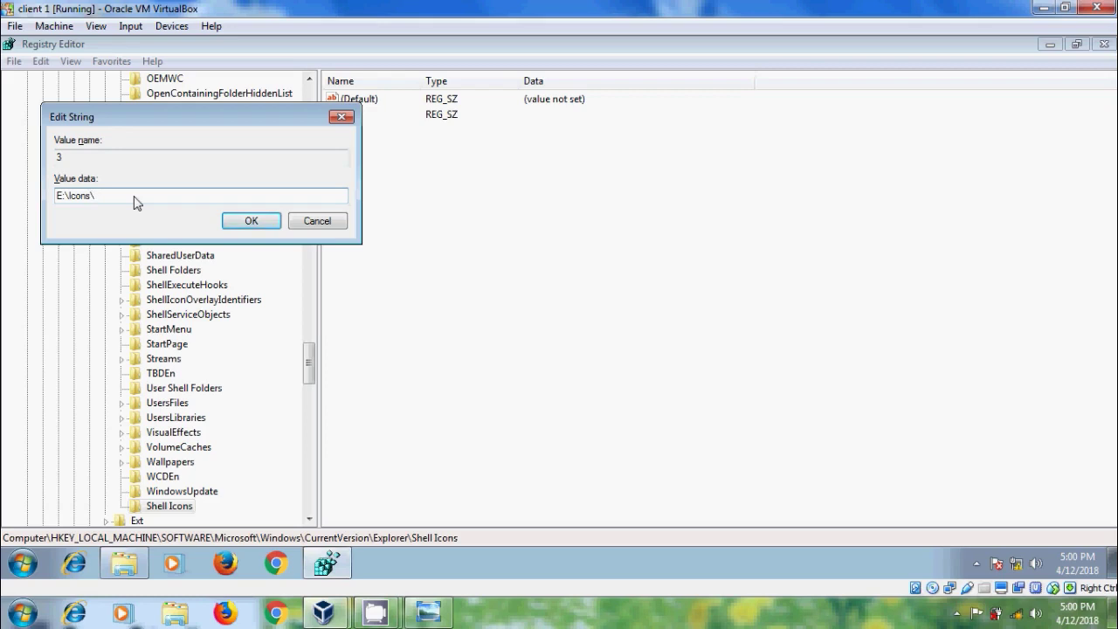
{"action": "type", "text": "\\sweety.ico"}
- Save the value 3 data, then close Registry Editor and the Icons folder window
{"action": "left_click", "coordinate": [252, 221]}
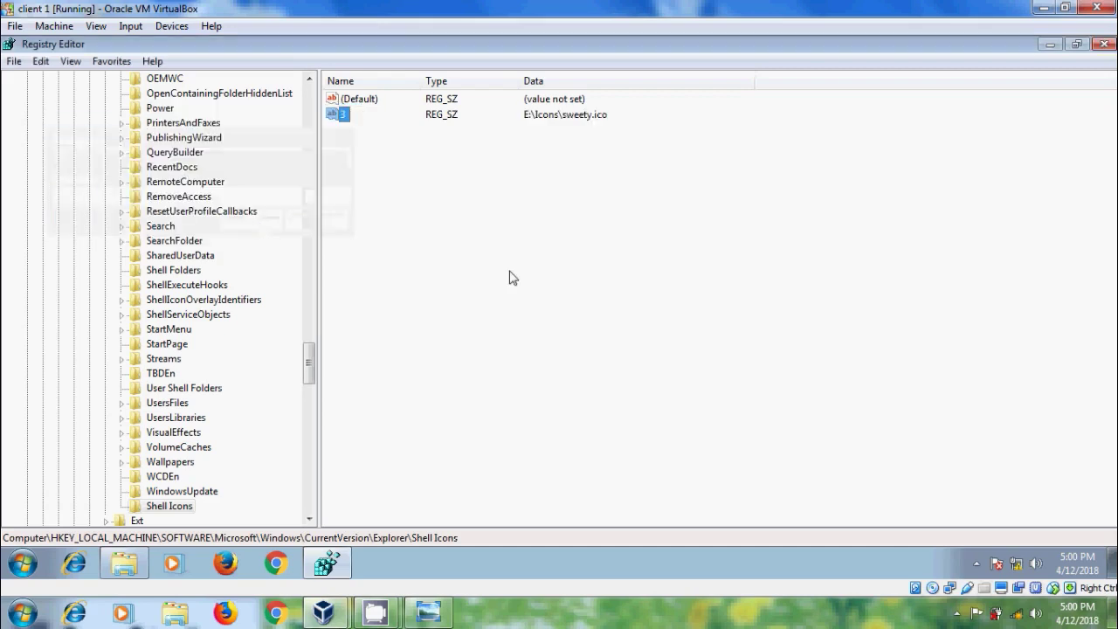
{"action": "left_click", "coordinate": [1103, 44]}
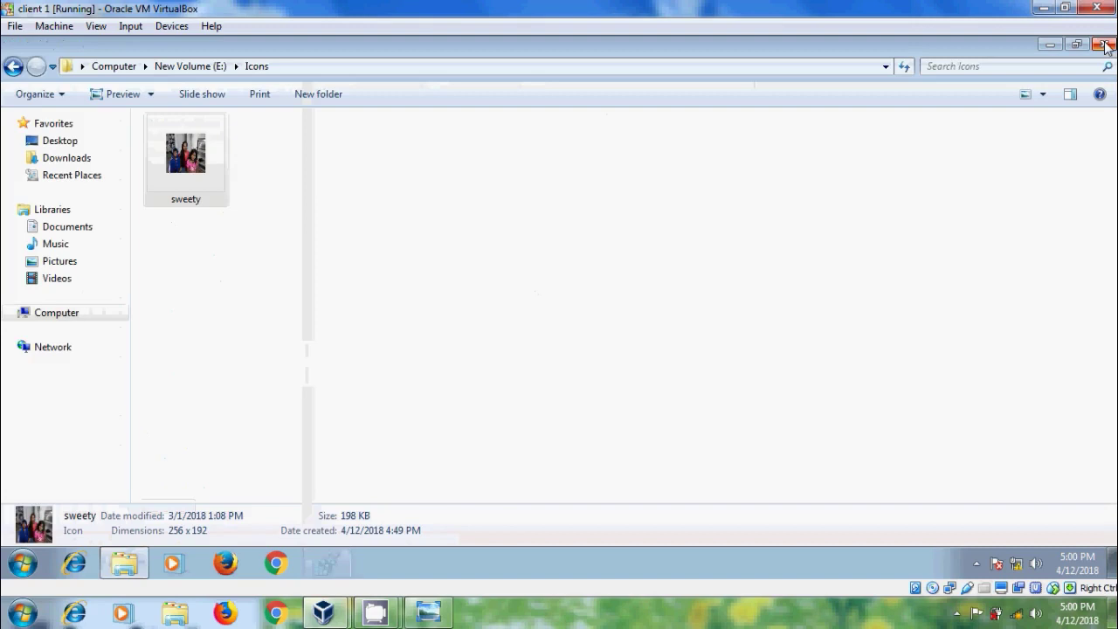
{"action": "left_click", "coordinate": [1104, 45]}
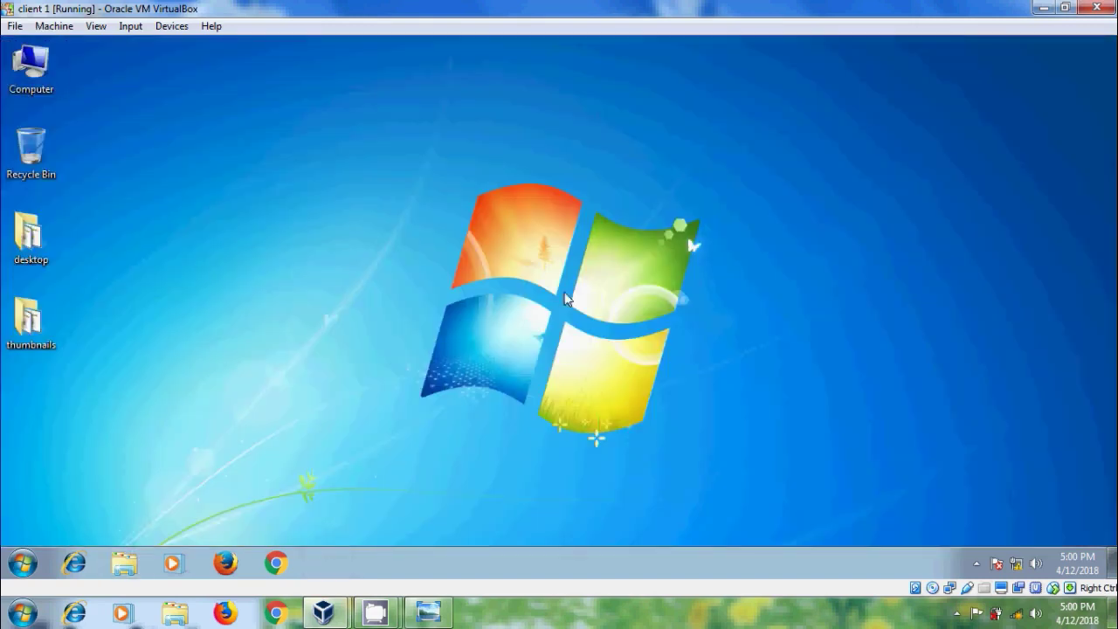
- Log off Windows and log back in to the user account
{"action": "left_click", "coordinate": [23, 563]}
{"action": "mouse_move", "coordinate": [288, 521]}
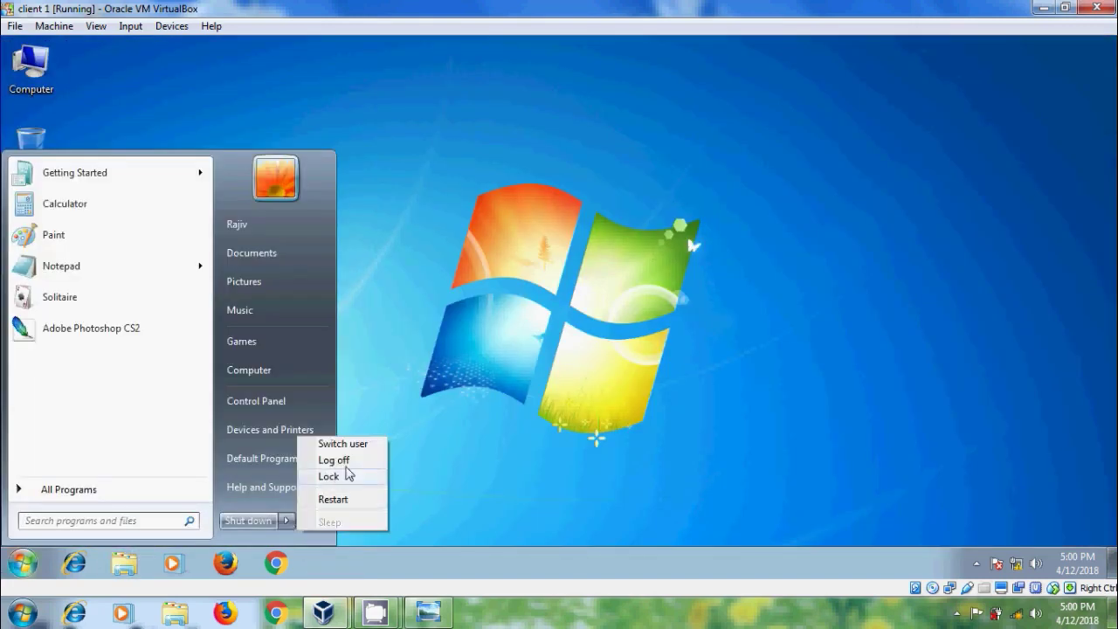
{"action": "left_click", "coordinate": [358, 460]}
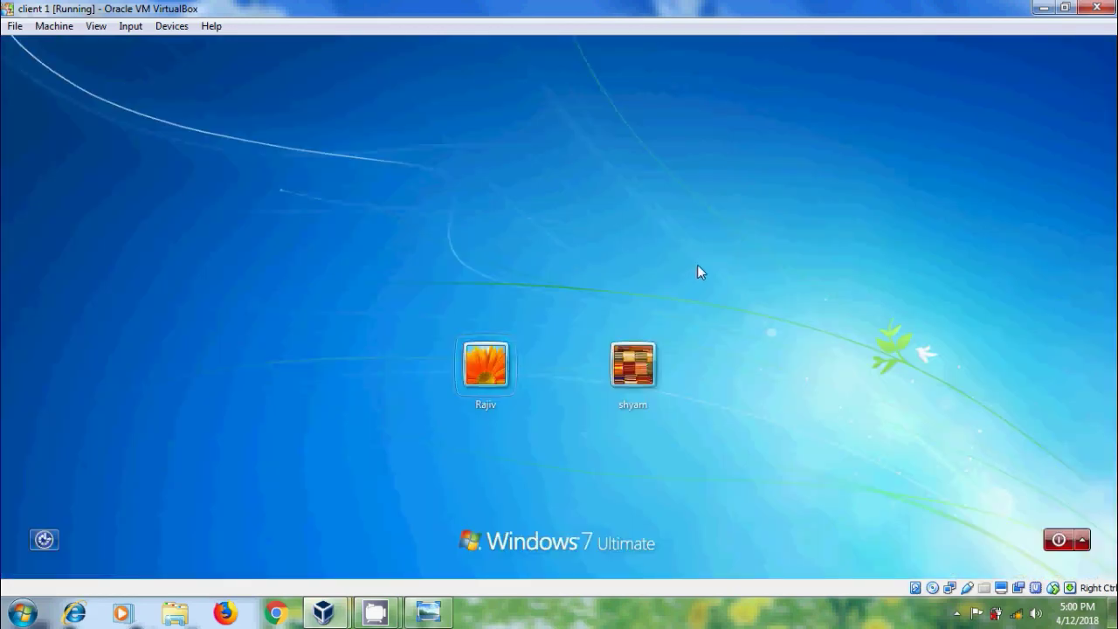
{"action": "left_click", "coordinate": [499, 370]}
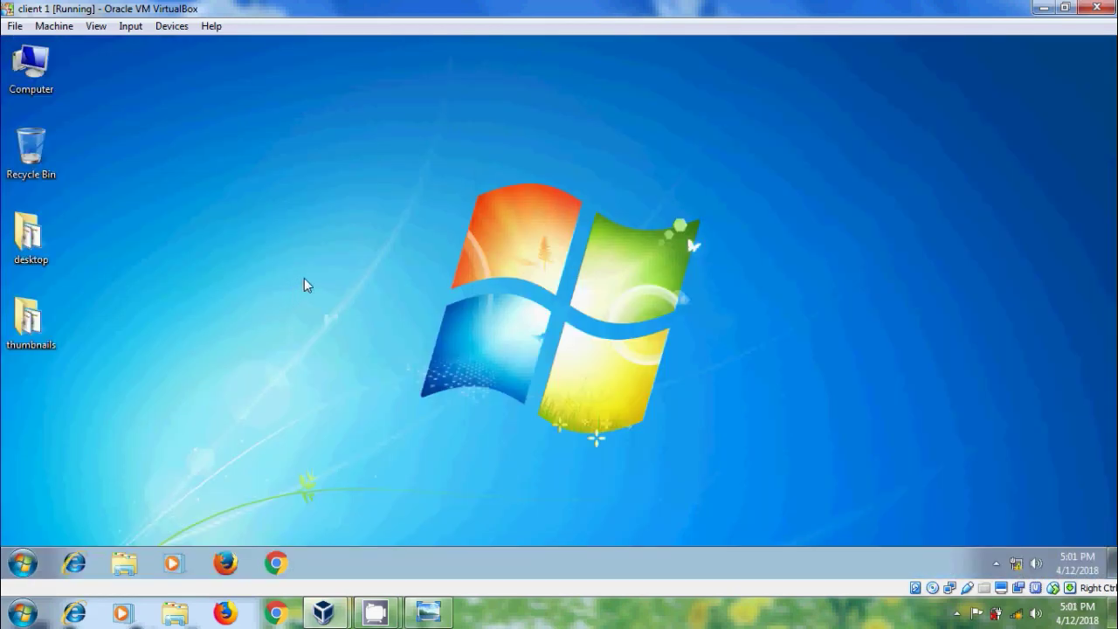
- Create a desktop folder named 'icon', which shows the custom sweety icon
{"action": "right_click", "coordinate": [313, 204]}
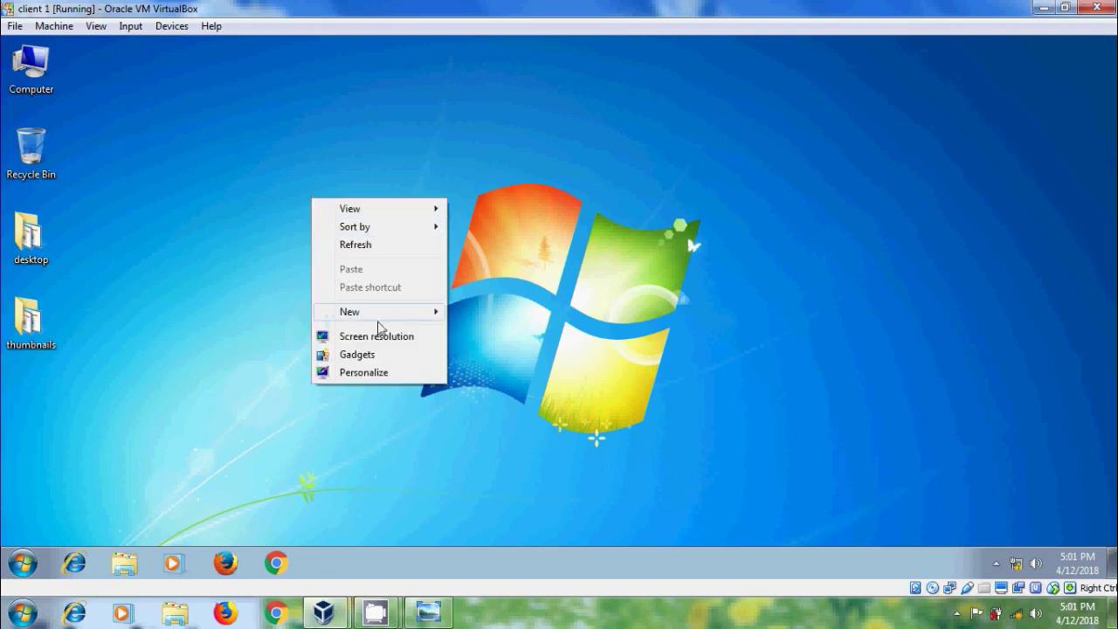
{"action": "mouse_move", "coordinate": [416, 313]}
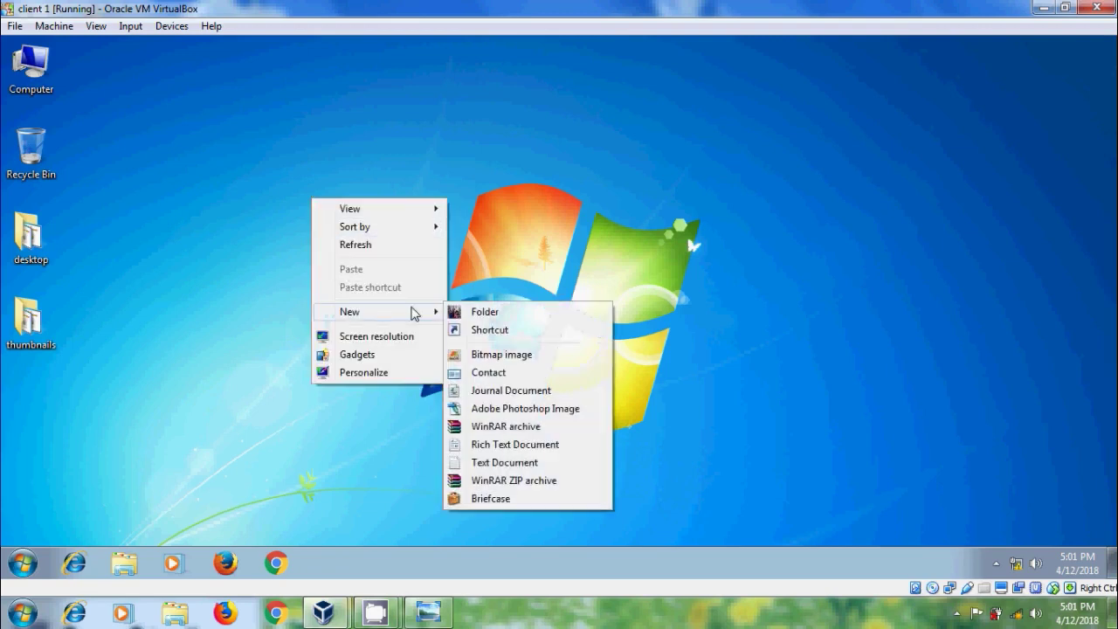
{"action": "left_click", "coordinate": [486, 312]}
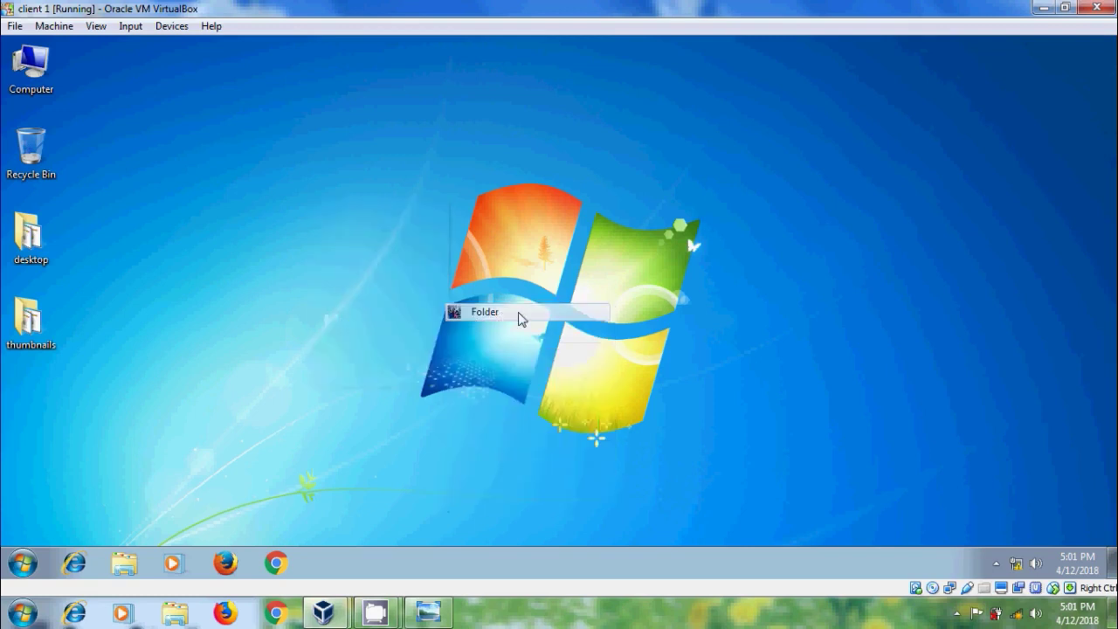
{"action": "type", "text": "icon"}
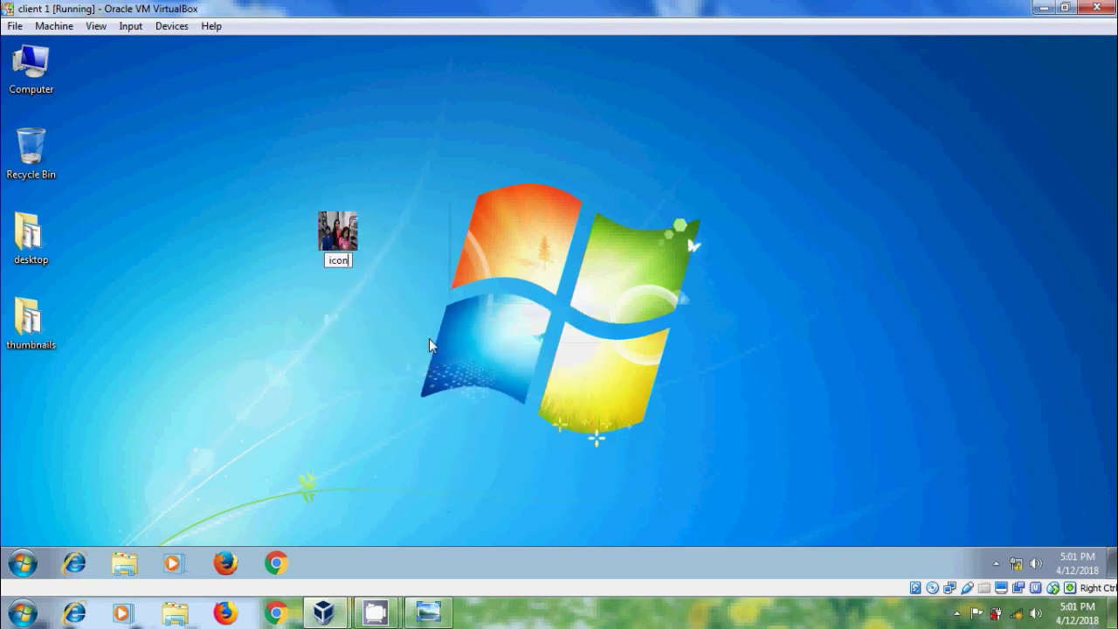
{"action": "key", "text": "Return"}
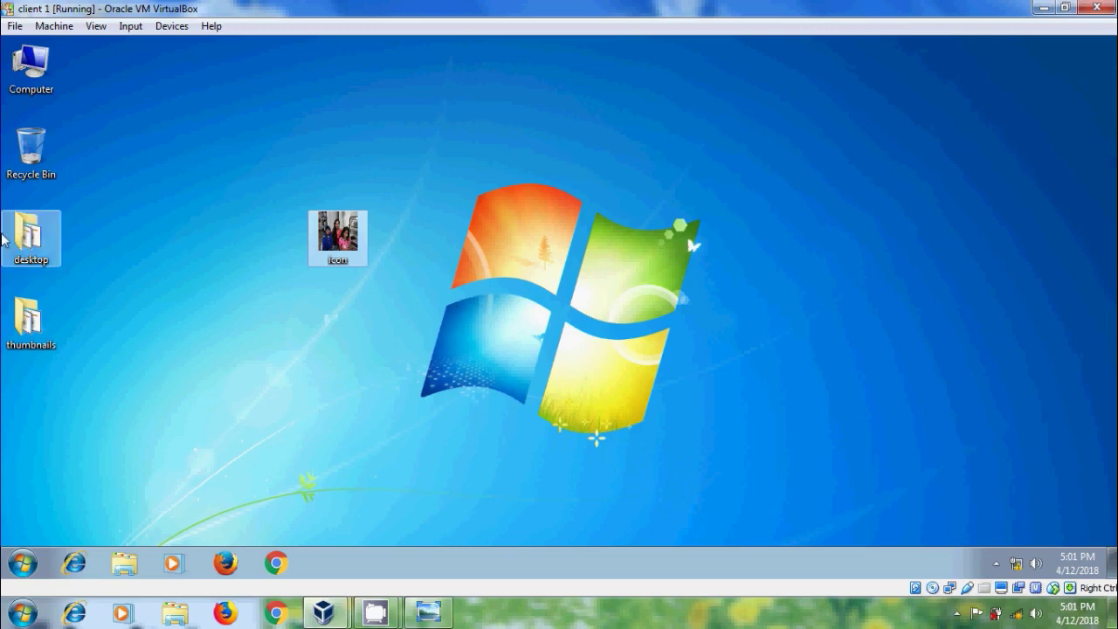
- Browse Computer and Local Disk (C:), then open New Volume (E:) to view its folders
{"action": "double_click", "coordinate": [31, 68]}
{"action": "double_click", "coordinate": [298, 170]}
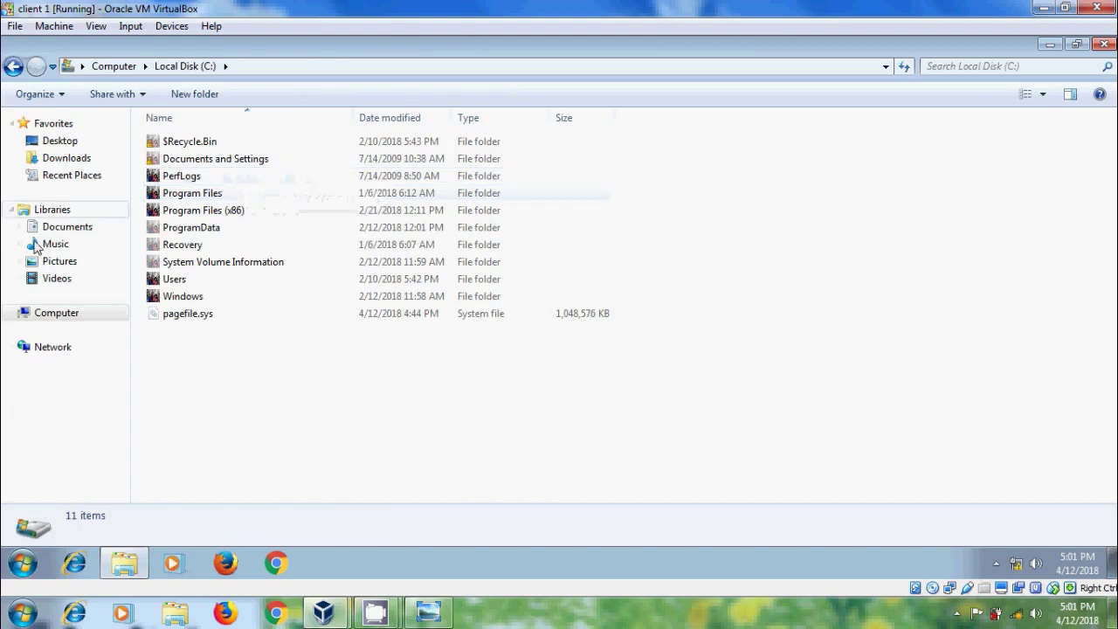
{"action": "left_click", "coordinate": [57, 313]}
{"action": "double_click", "coordinate": [504, 162]}
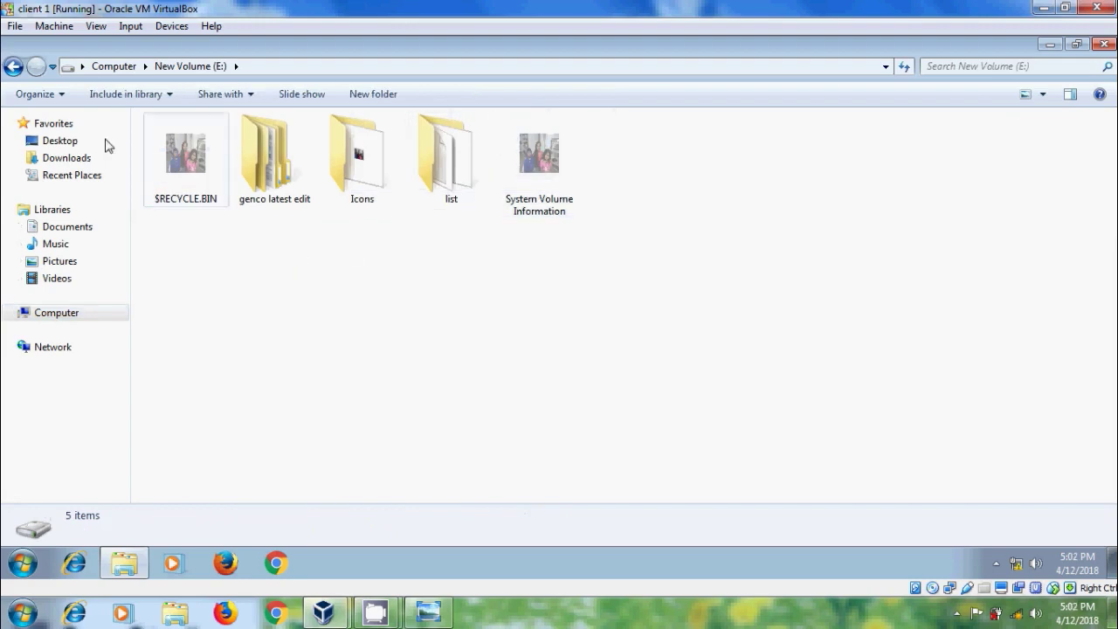
- Enable 'Always show icons, never thumbnails' in Folder Options and apply it
{"action": "left_click", "coordinate": [62, 96]}
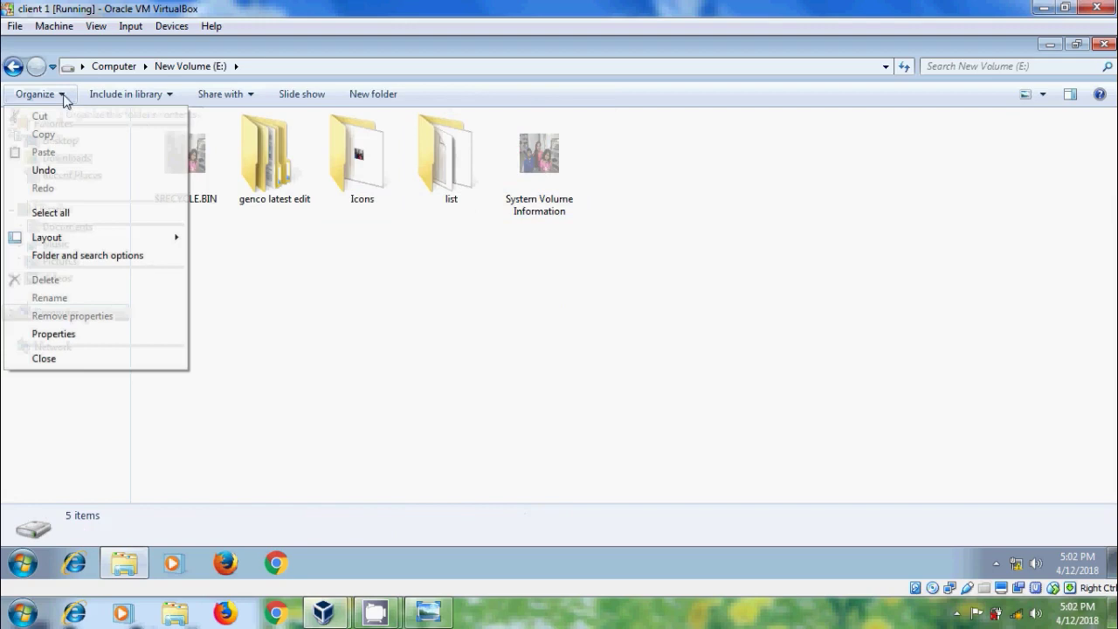
{"action": "left_click", "coordinate": [100, 260]}
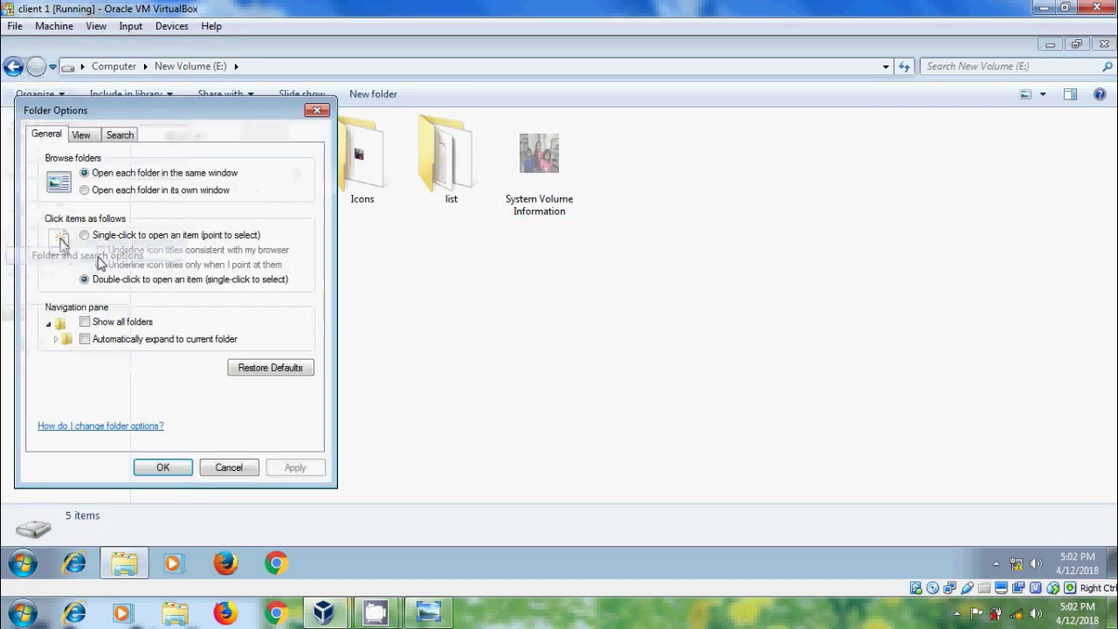
{"action": "left_click", "coordinate": [82, 135]}
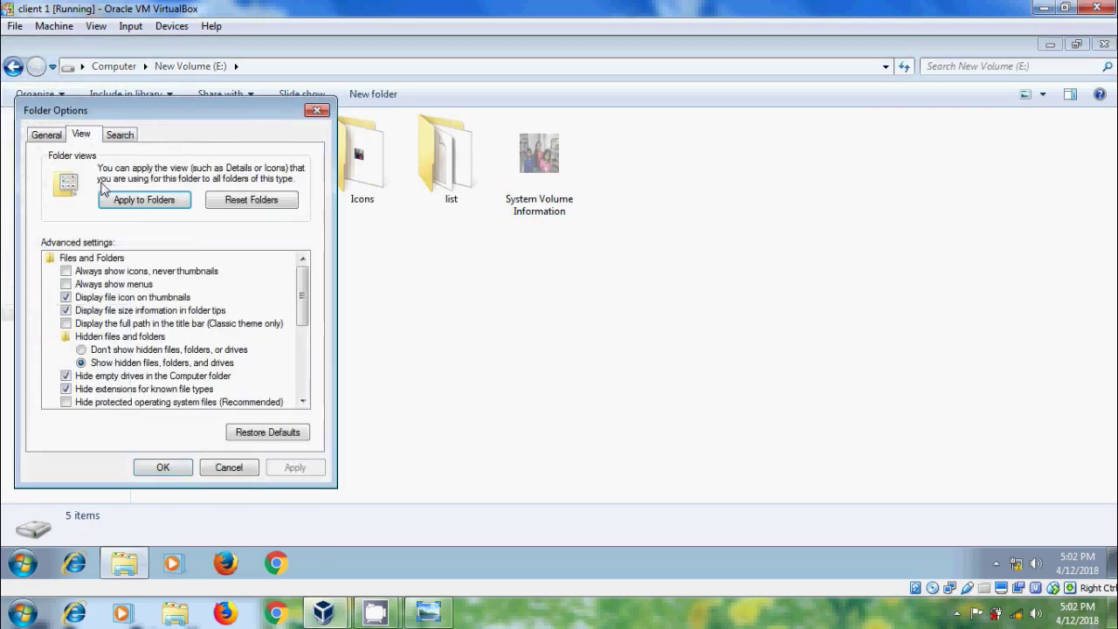
{"action": "left_click", "coordinate": [187, 272]}
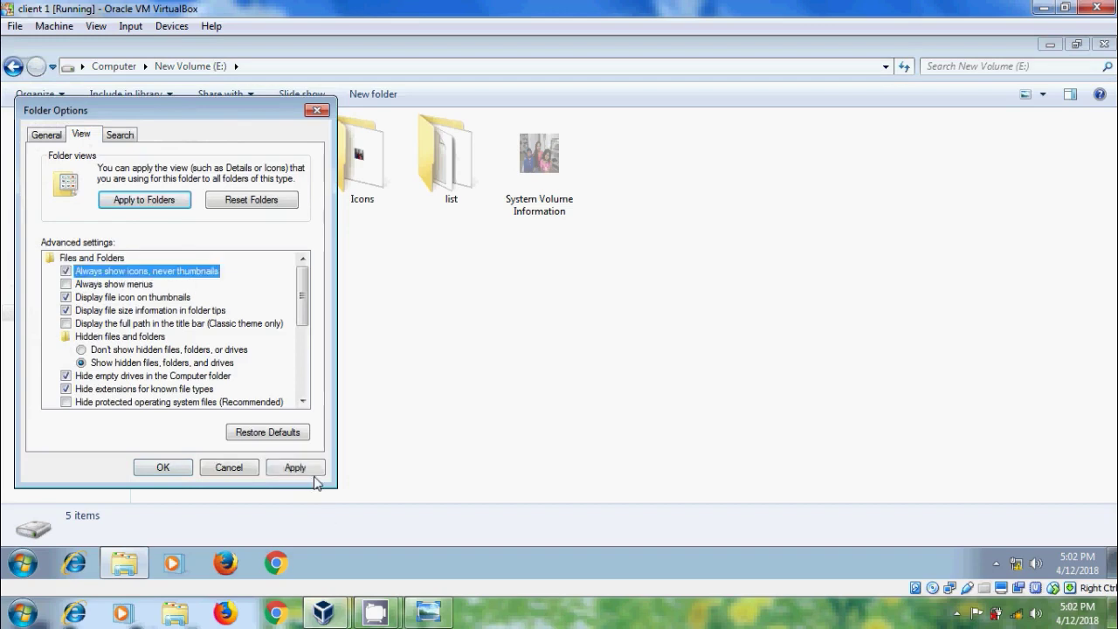
{"action": "left_click", "coordinate": [313, 473]}
{"action": "left_click", "coordinate": [180, 465]}
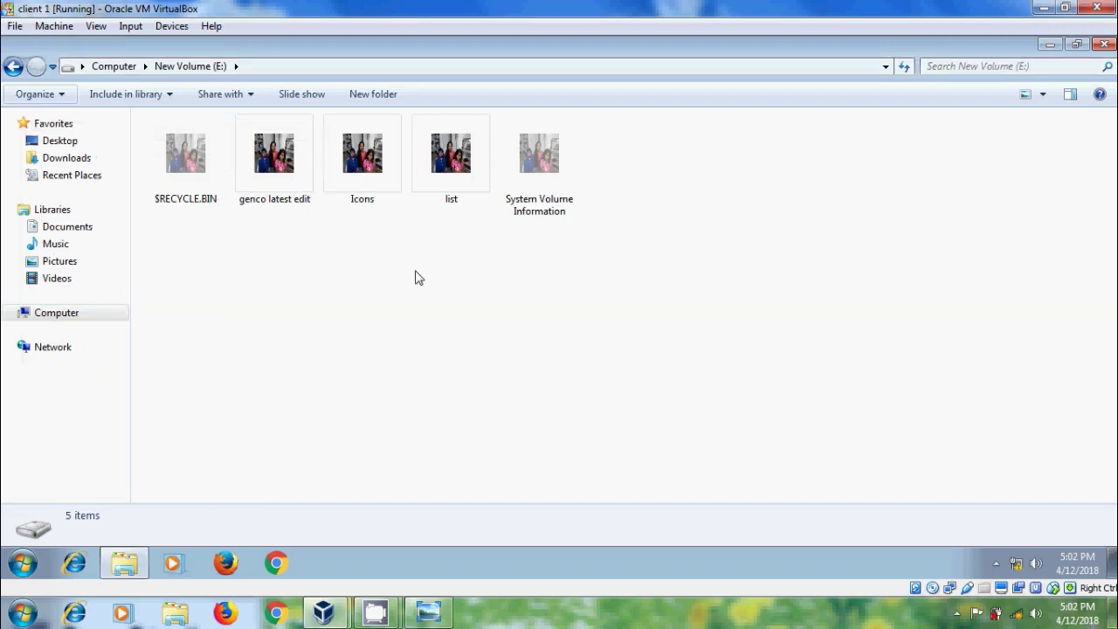
- Close the New Volume (E:) window and launch regedit from Run, approving the UAC prompt
{"action": "left_click", "coordinate": [1104, 44]}
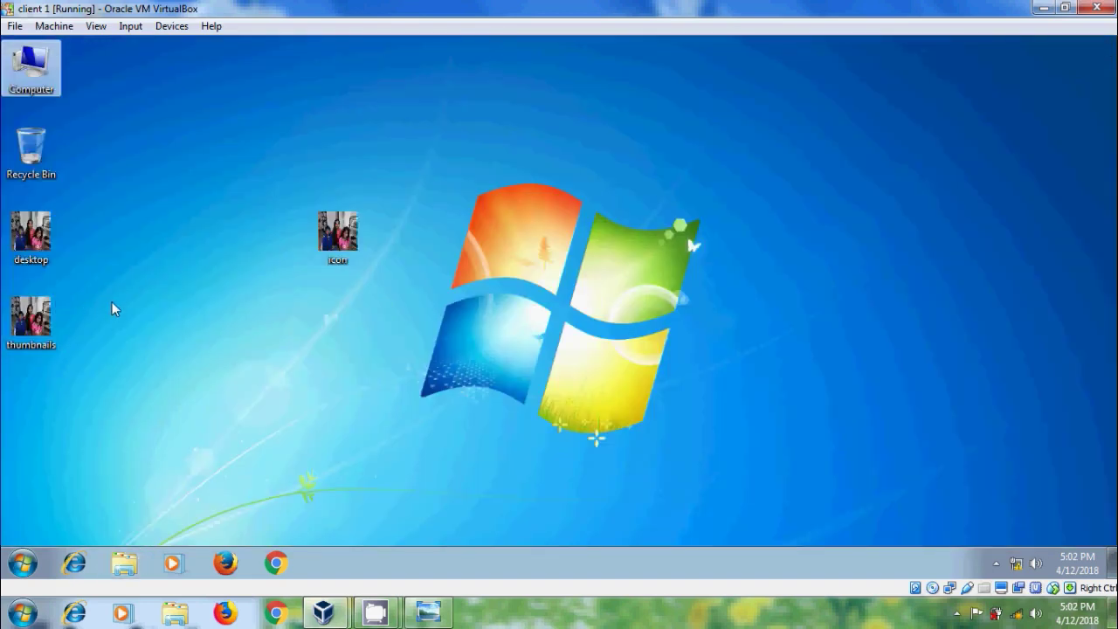
{"action": "key", "text": "super+r"}
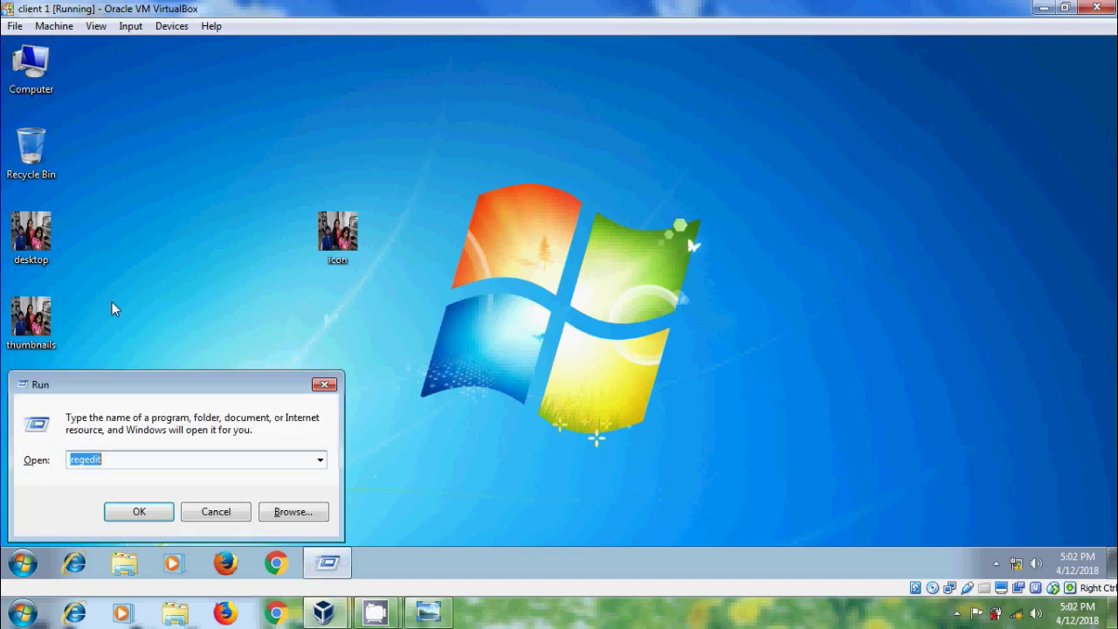
{"action": "type", "text": "reg"}
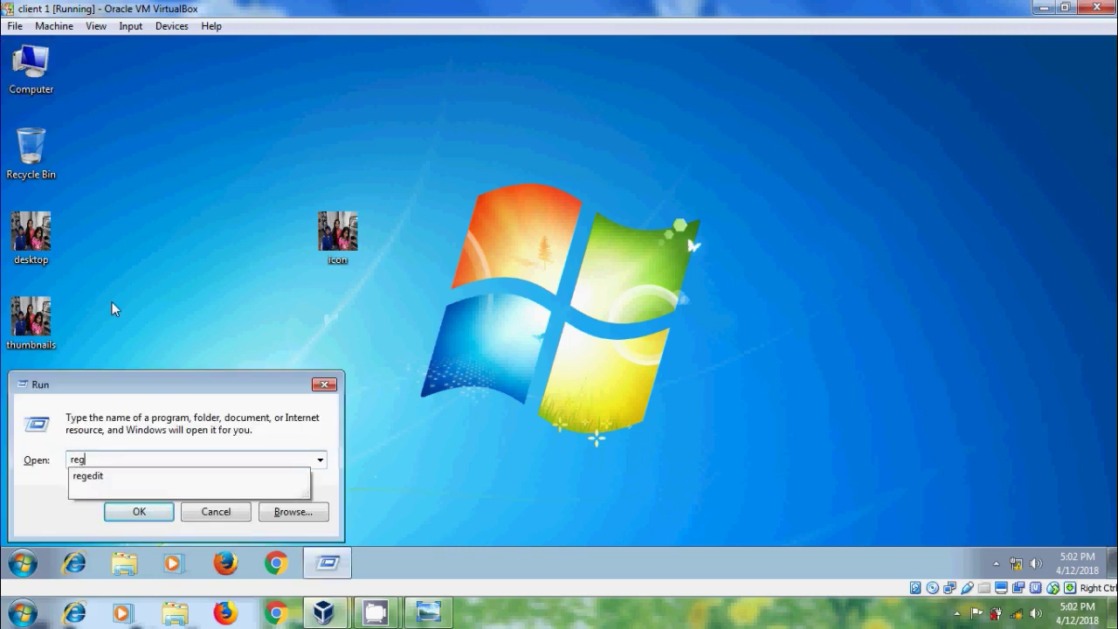
{"action": "type", "text": "edit"}
{"action": "key", "text": "Return"}
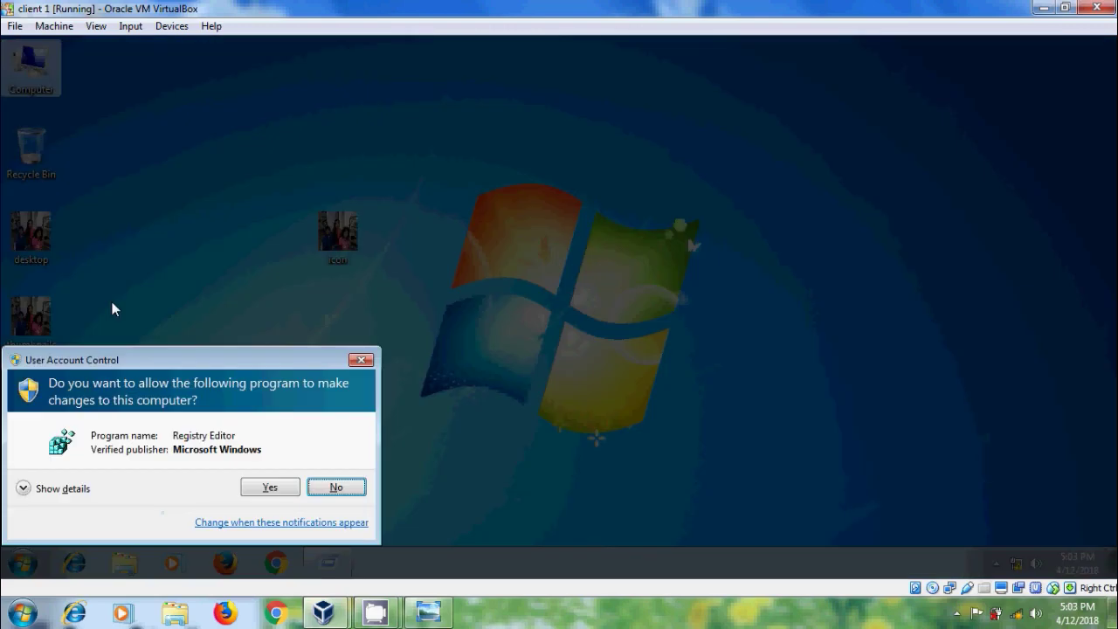
{"action": "left_click", "coordinate": [270, 489]}
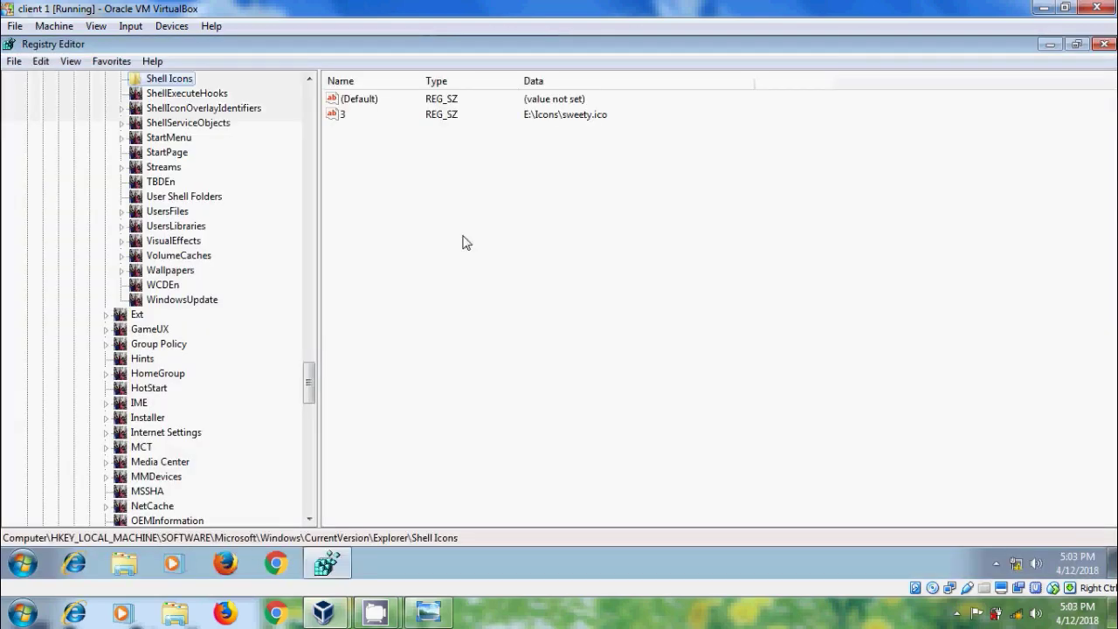
- Delete the custom icon string value named 3
{"action": "left_click", "coordinate": [343, 116]}
{"action": "right_click", "coordinate": [342, 118]}
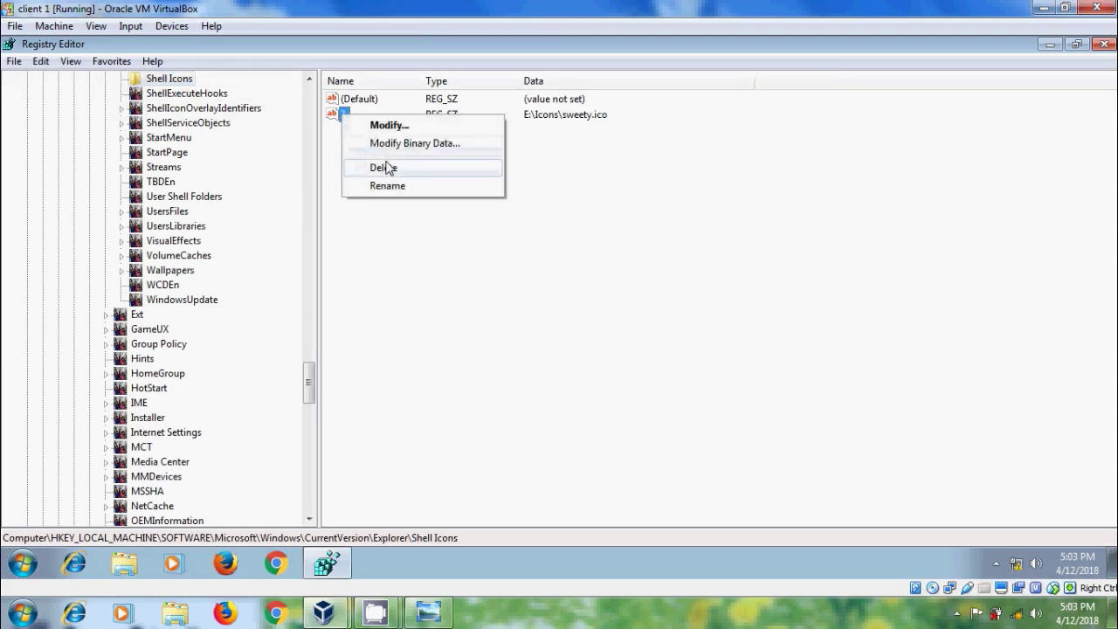
{"action": "left_click", "coordinate": [385, 167]}
{"action": "left_click", "coordinate": [677, 301]}
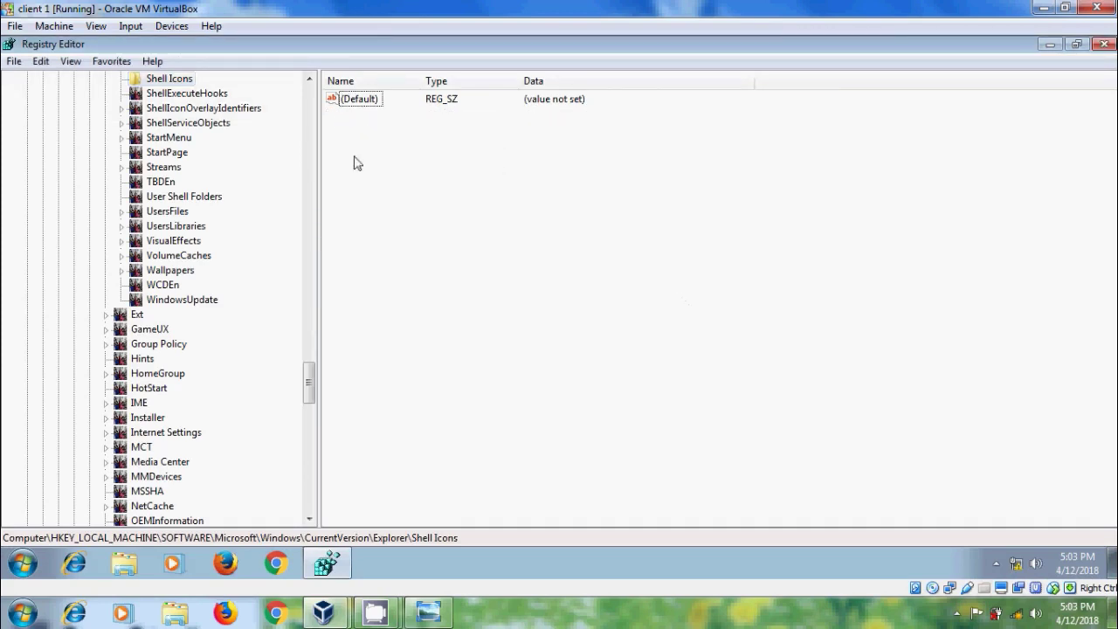
- Delete the entire Shell Icons key
{"action": "left_click", "coordinate": [179, 80]}
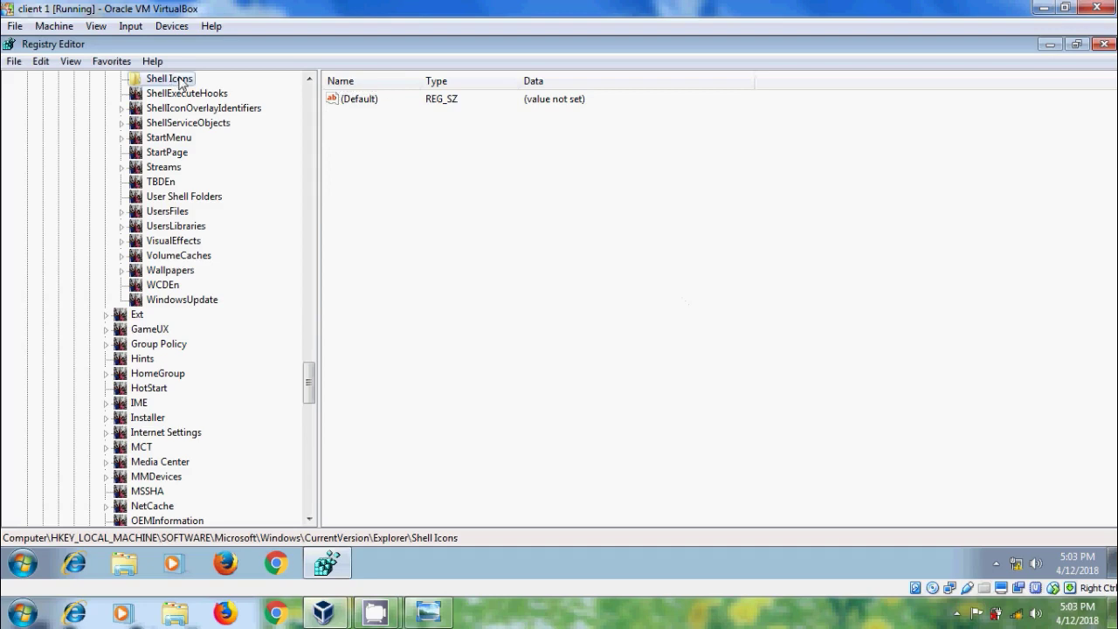
{"action": "right_click", "coordinate": [181, 82]}
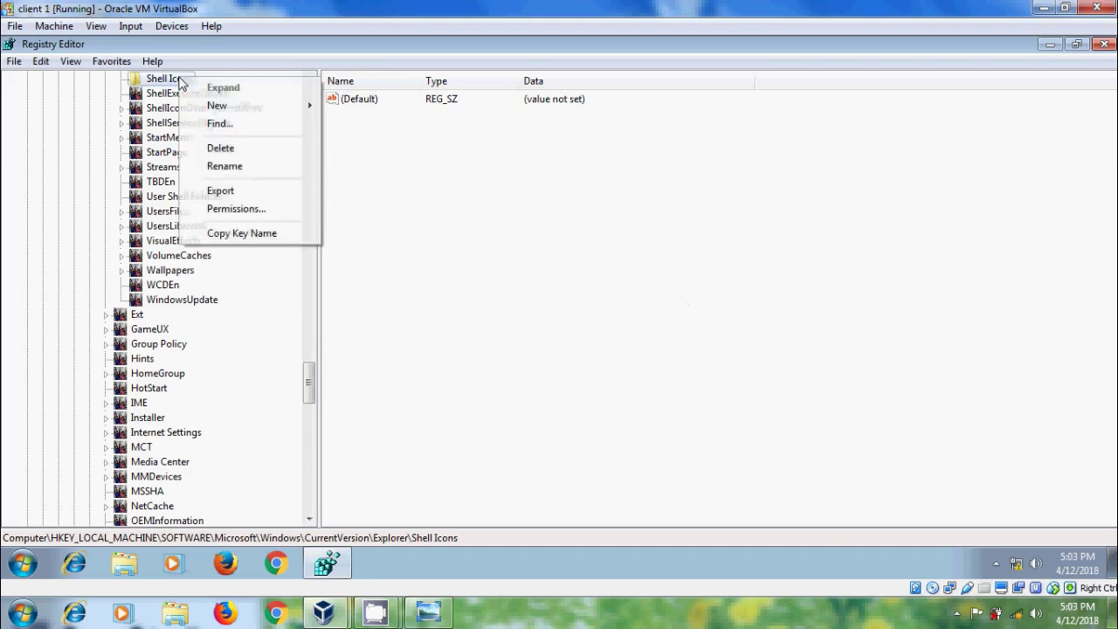
{"action": "left_click", "coordinate": [263, 149]}
{"action": "left_click", "coordinate": [641, 295]}
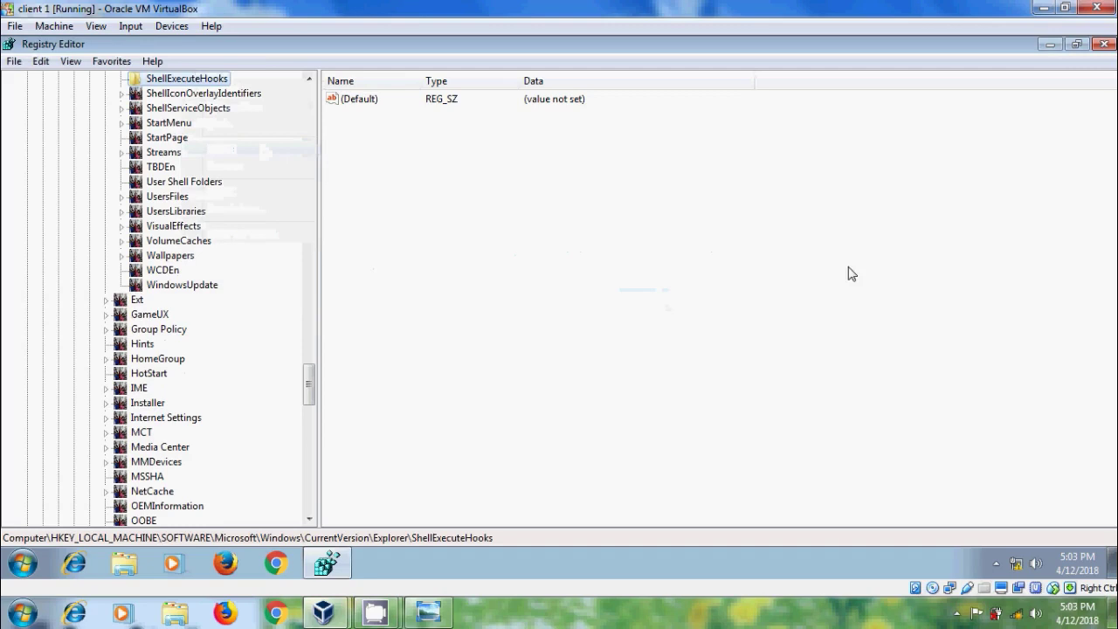
- Close Registry Editor and show the 'Change Default Folder Icon using Registry Editor in Windows 7' title image
{"action": "left_click", "coordinate": [1104, 44]}
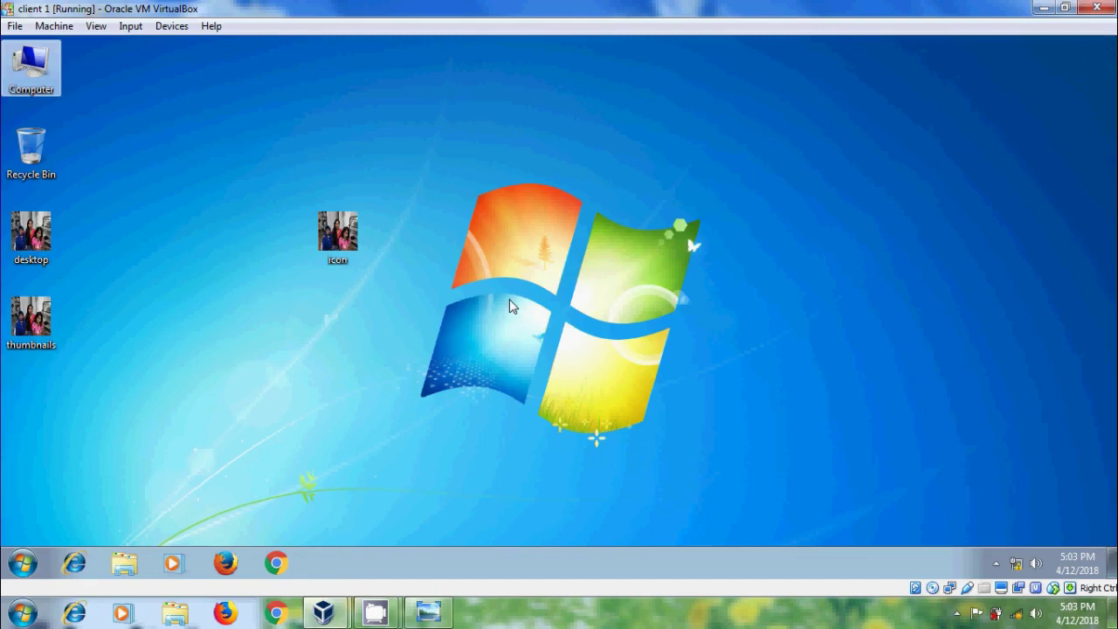
{"action": "left_click", "coordinate": [427, 612]}
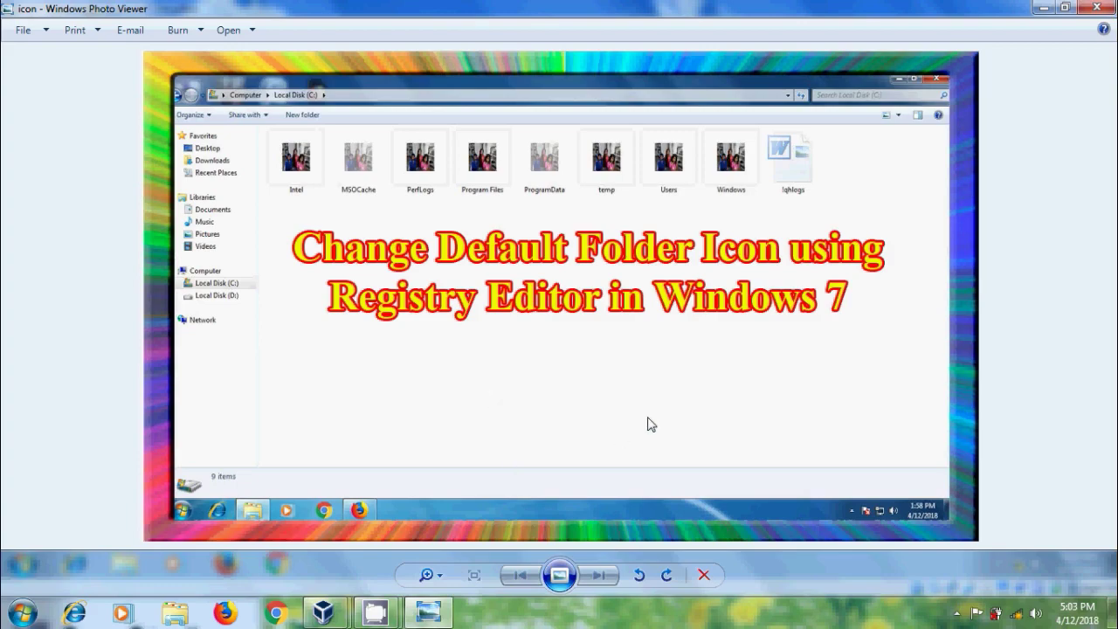
- Minimize Windows Photo Viewer to reveal the host desktop
{"action": "left_click", "coordinate": [1039, 8]}
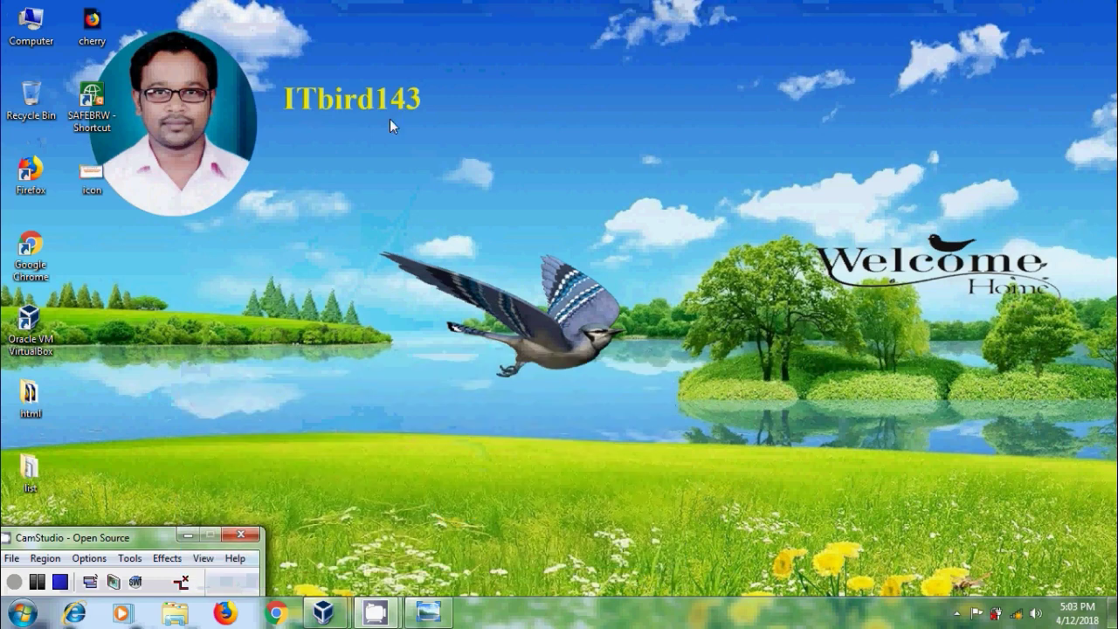